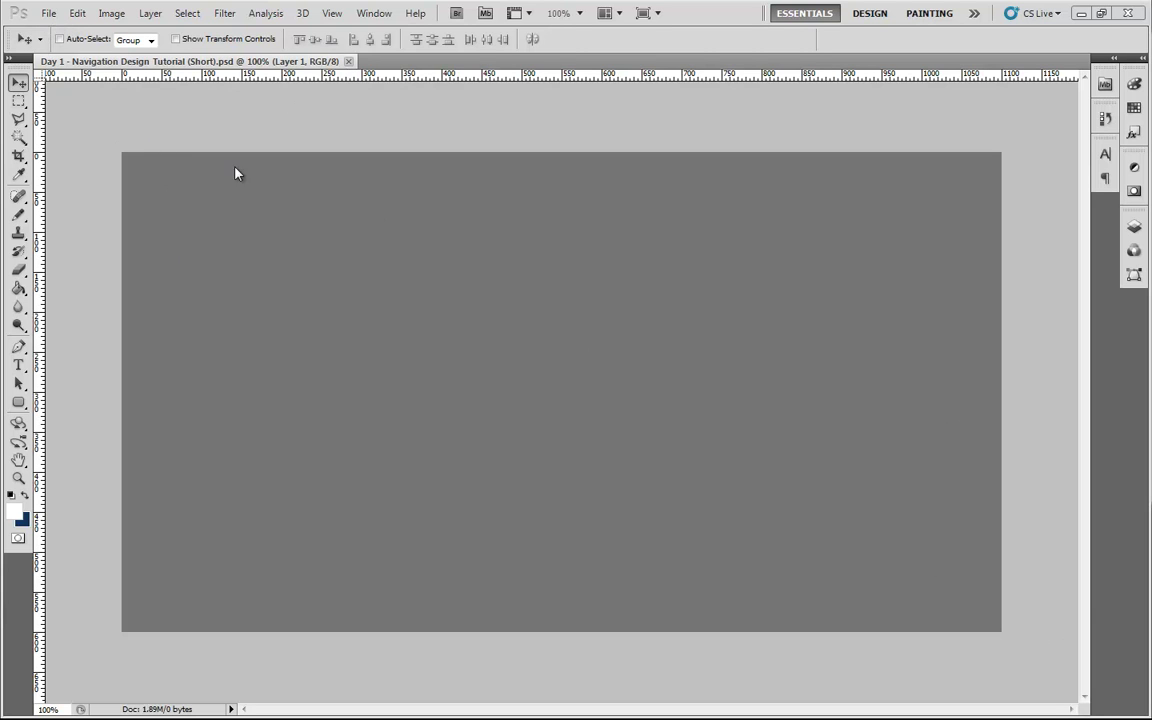
- Create a new 1100 by 600 pixel document at 300 pixels/inch in RGB Color with transparent background contents
left_click(48, 13)
left_click(52, 30)
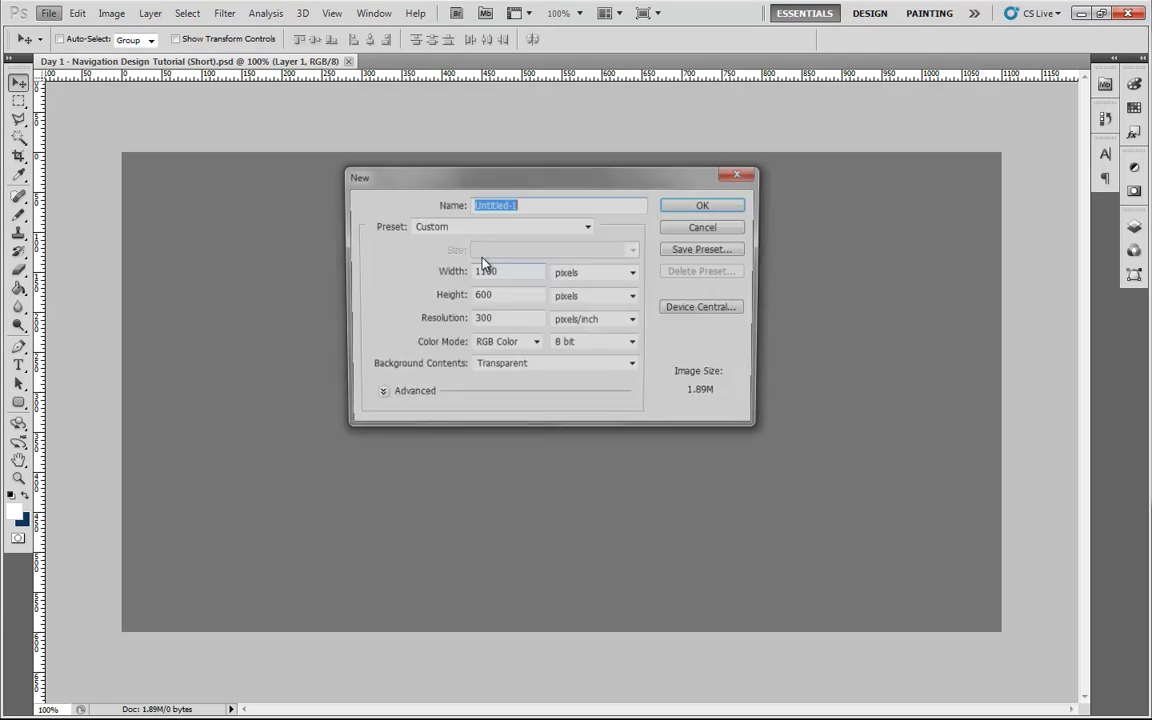
left_click_drag(519, 275, 470, 295)
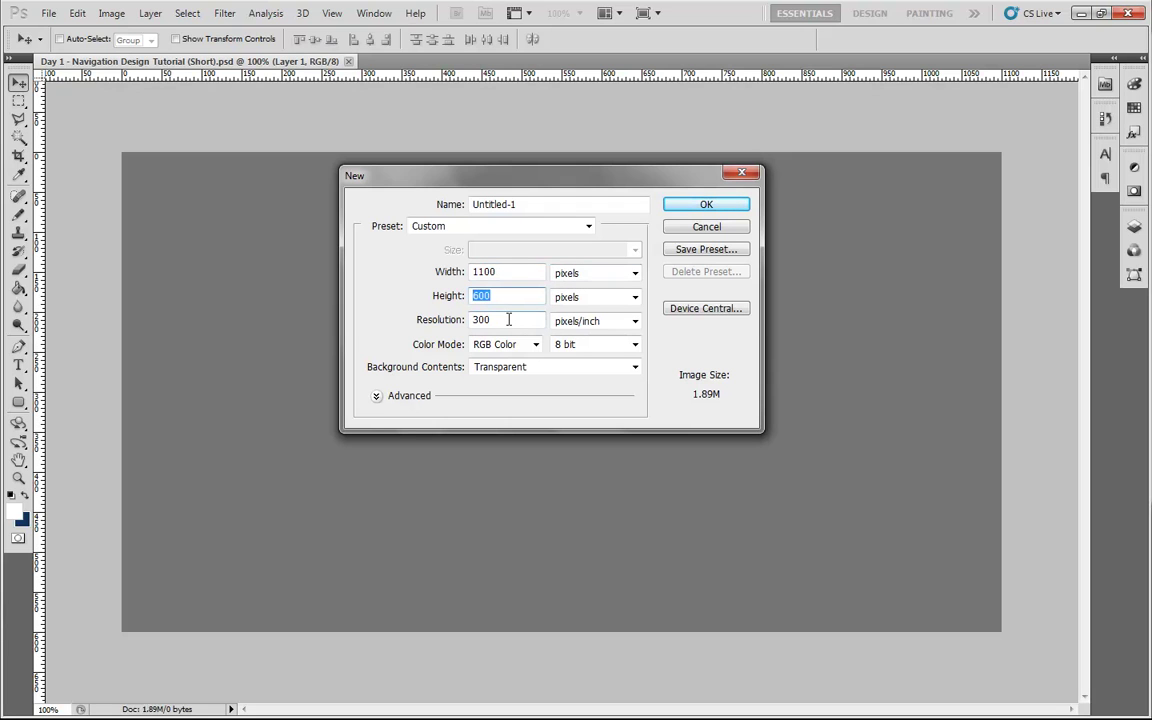
left_click_drag(508, 319, 480, 319)
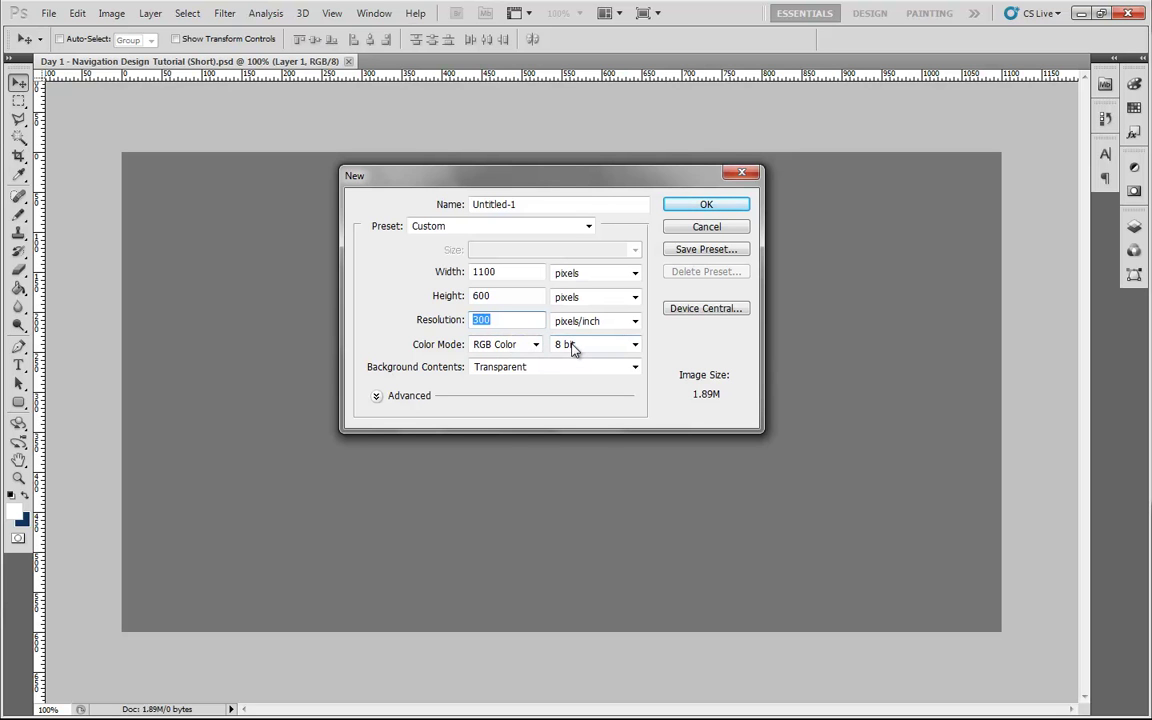
left_click(722, 208)
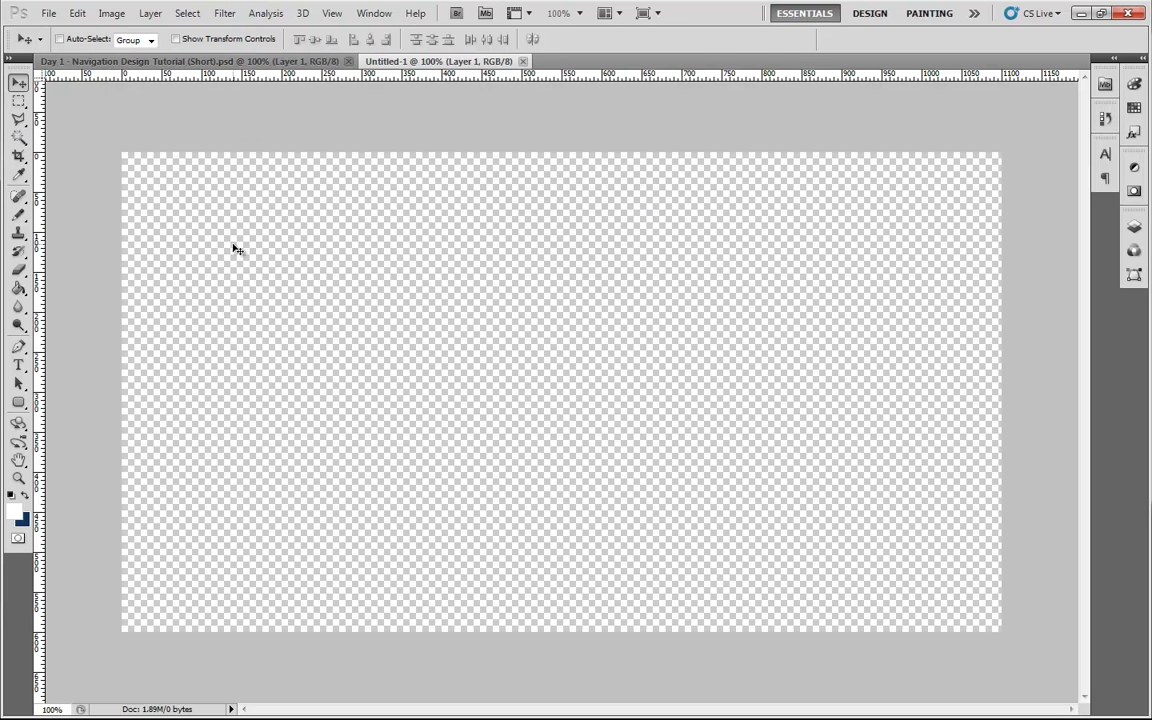
- Set the foreground color to dark gray #626262
left_click(17, 512)
left_click_drag(638, 195, 600, 277)
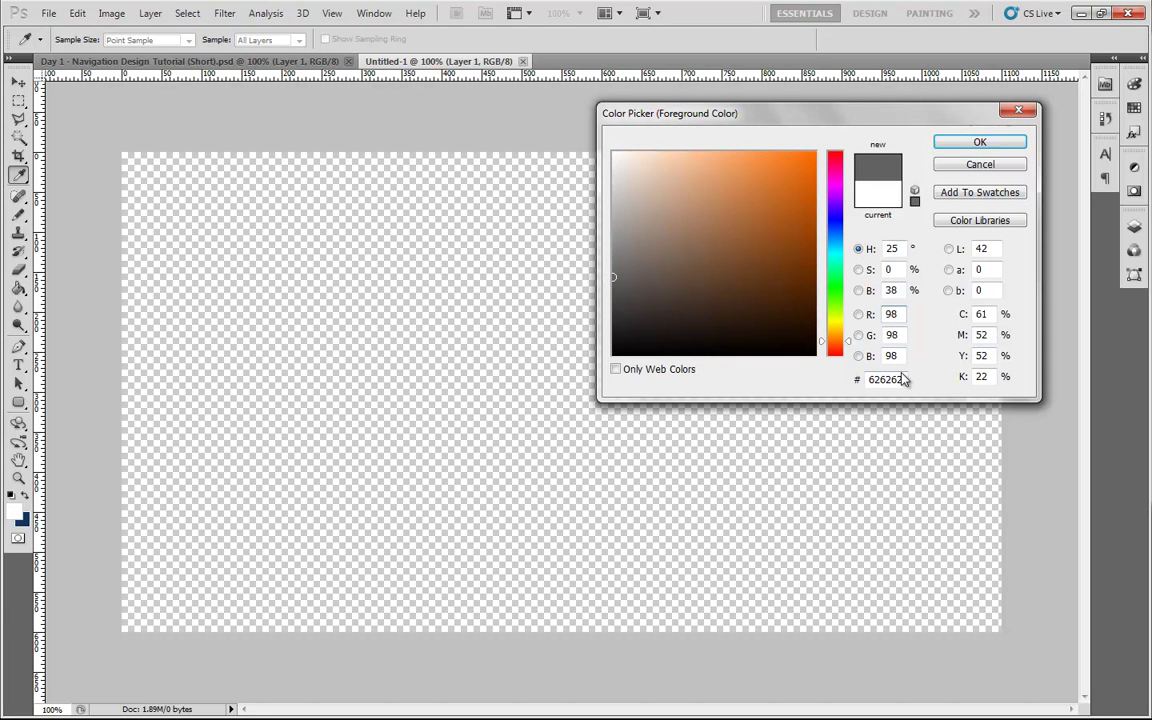
left_click_drag(904, 379, 868, 381)
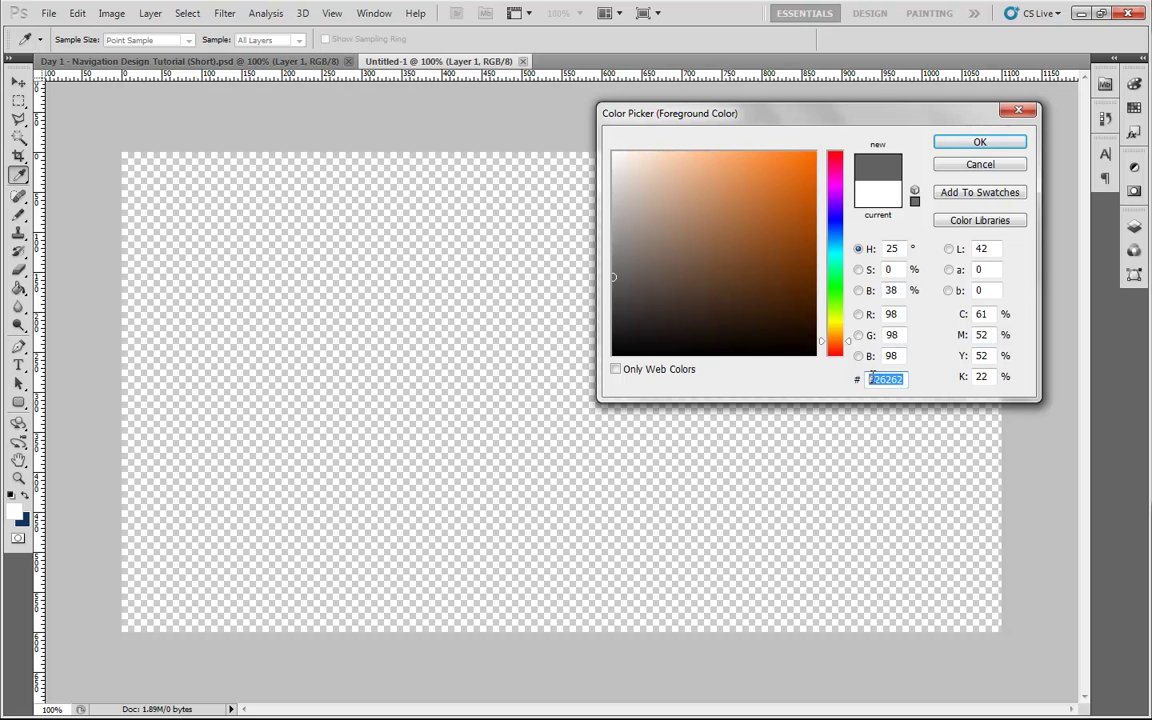
left_click(966, 150)
key("v")
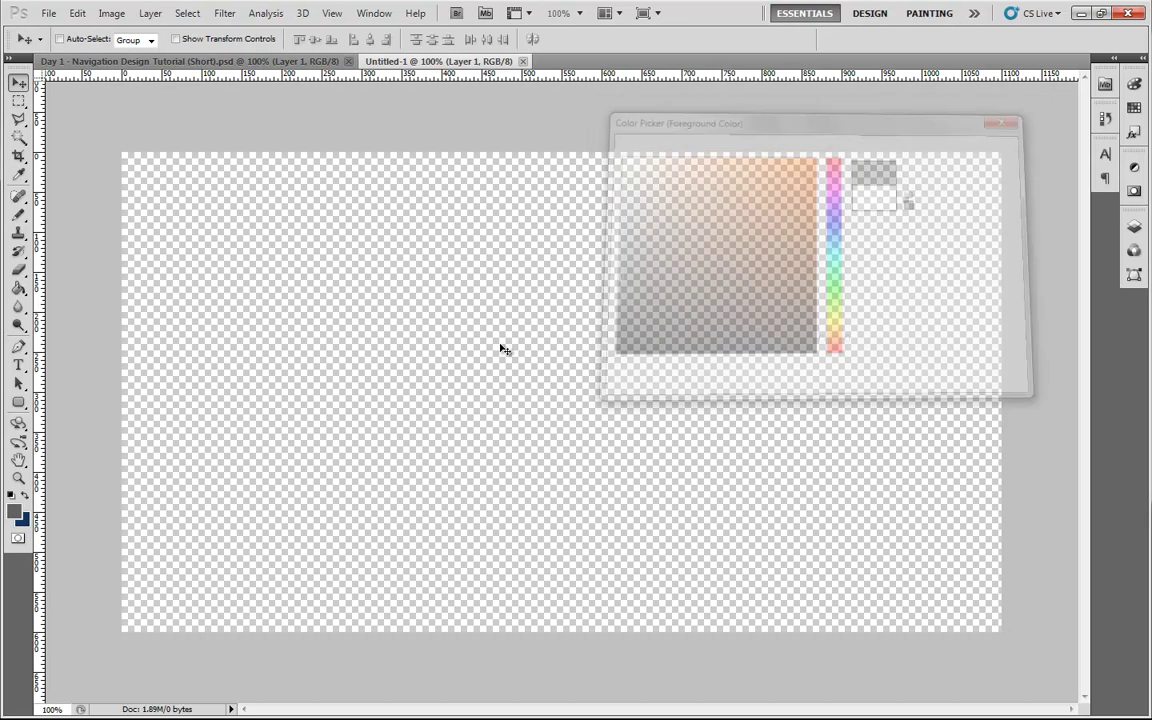
- Fill the whole canvas with the foreground color using the Paint Bucket tool
left_click(18, 288)
left_click(67, 307)
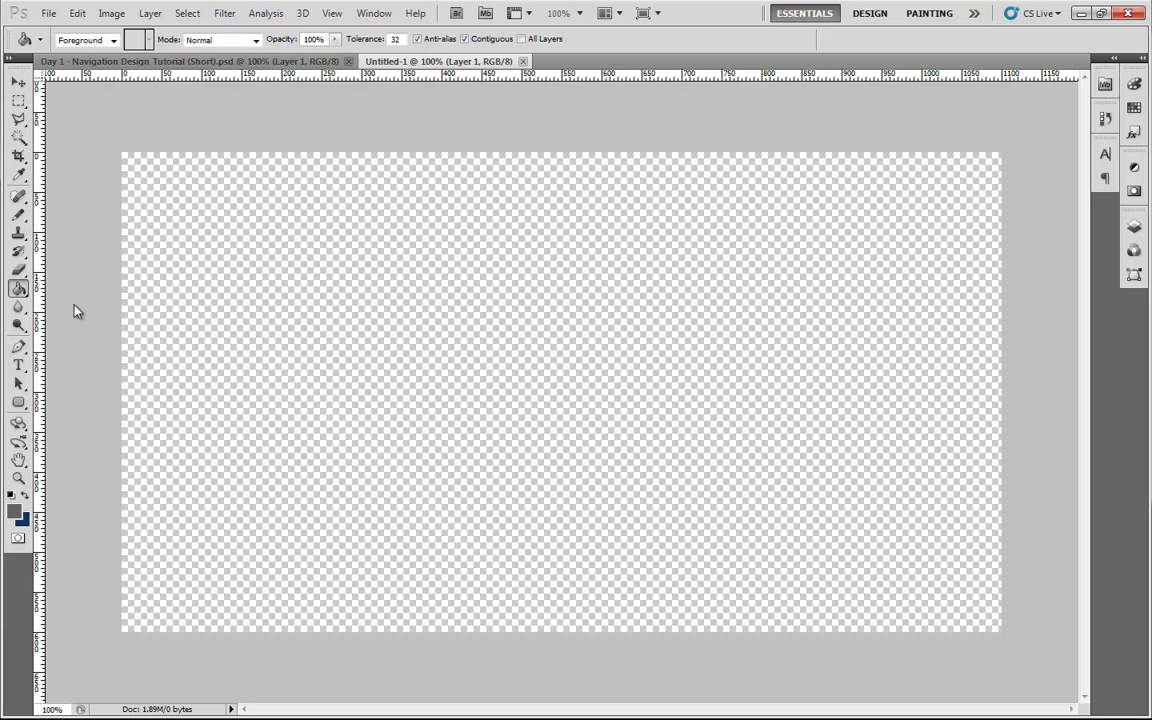
left_click(430, 262)
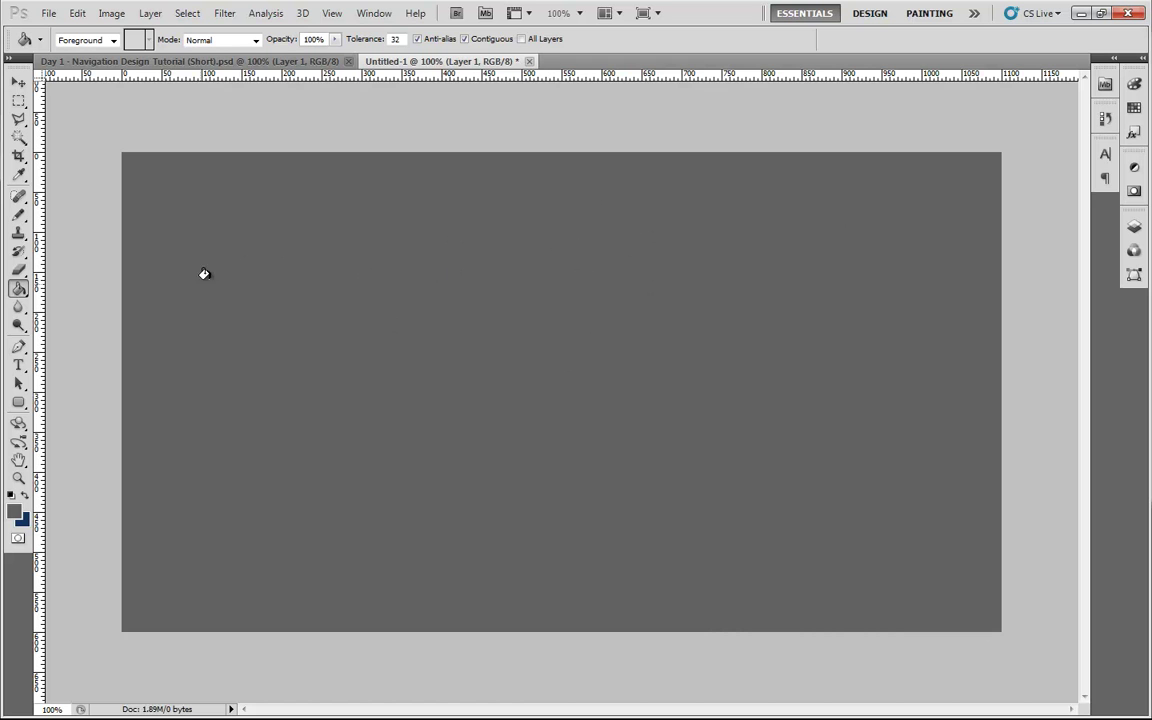
- Activate the Rounded Rectangle tool with a 5 px corner radius
left_click(19, 402)
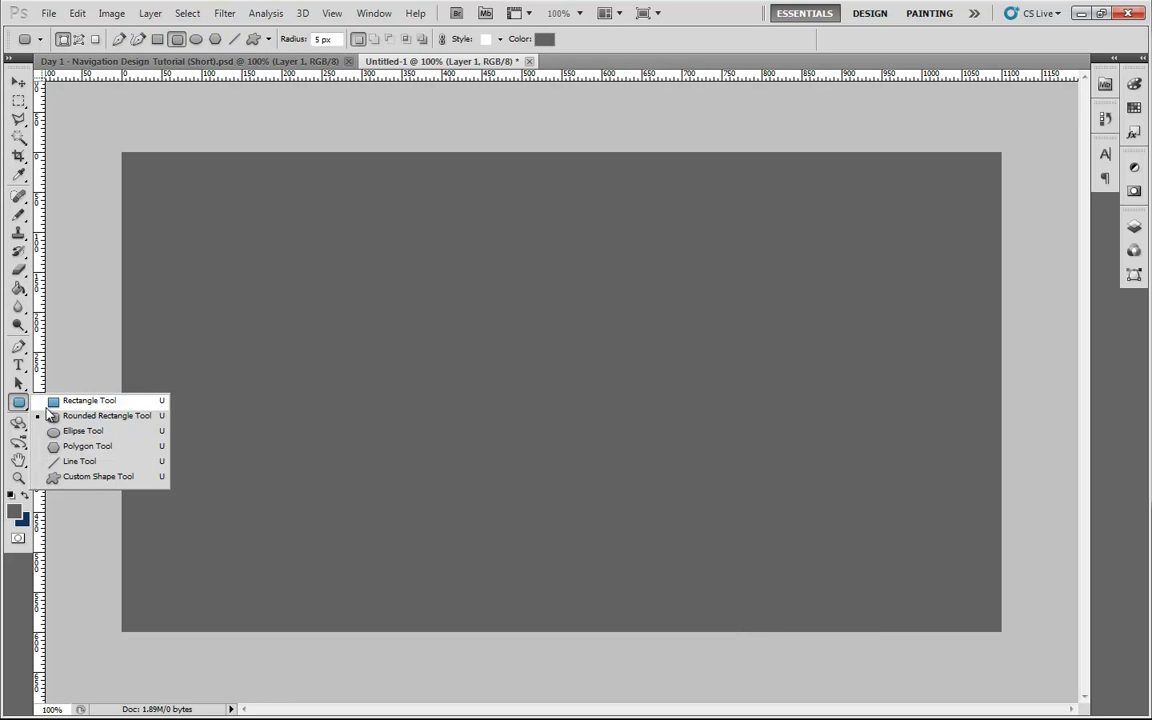
left_click(70, 417)
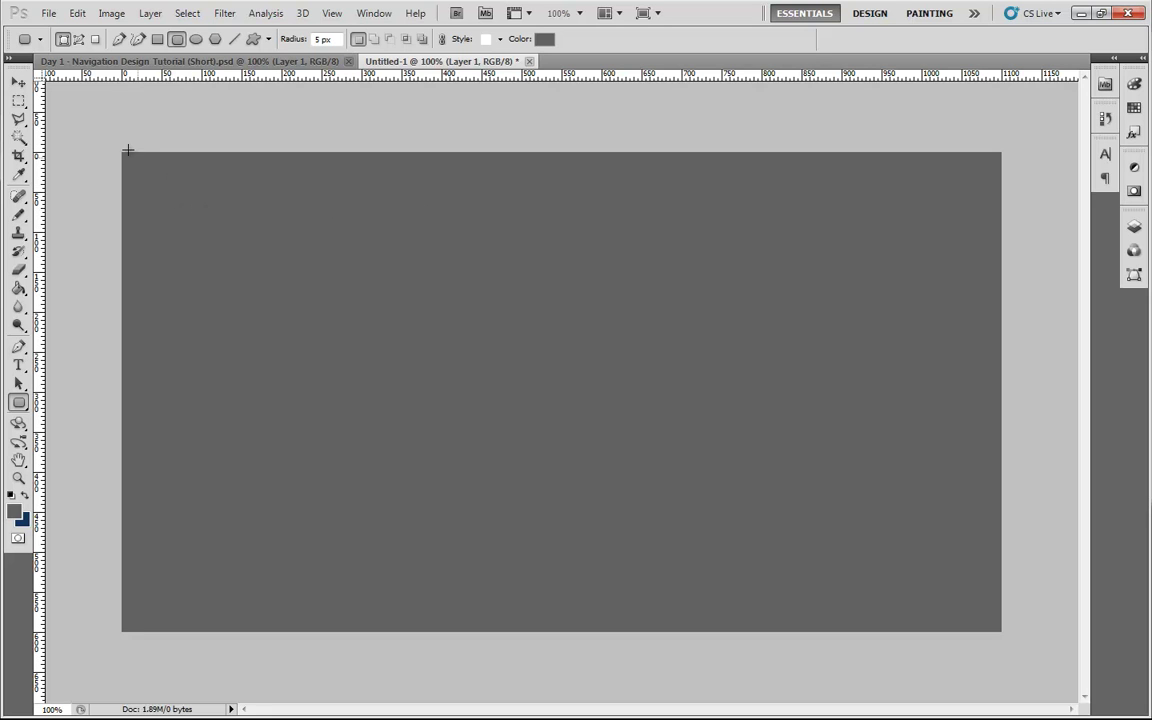
left_click_drag(111, 148, 1013, 217)
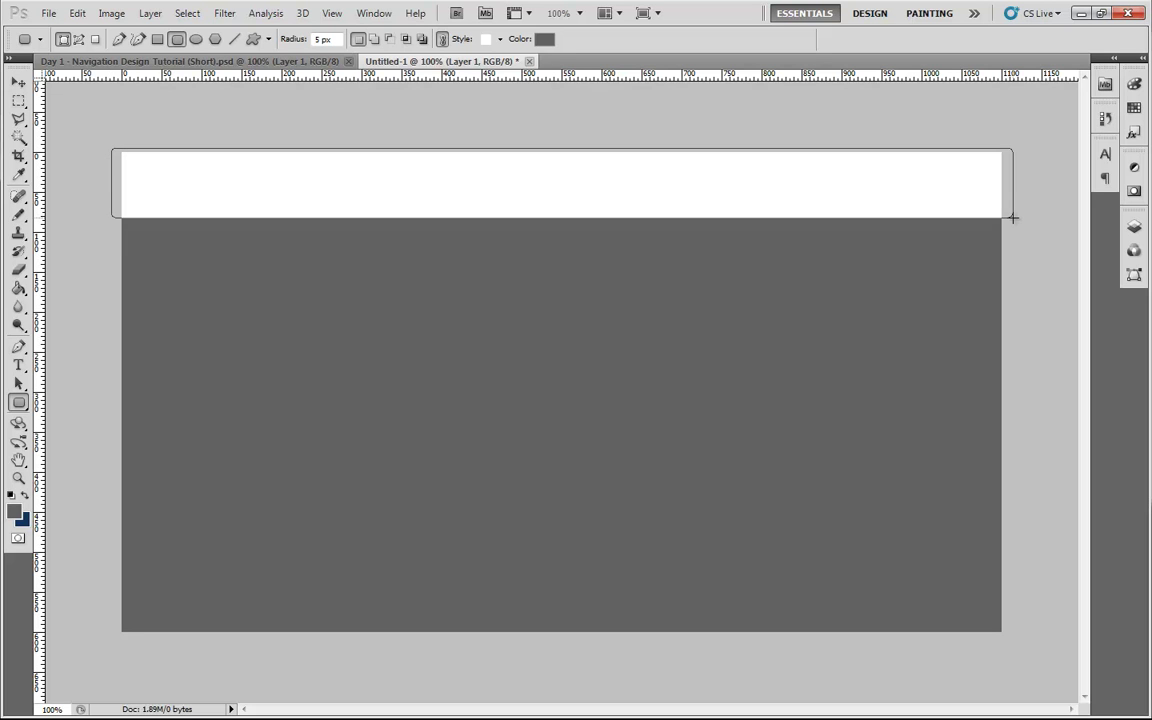
key("ctrl+z")
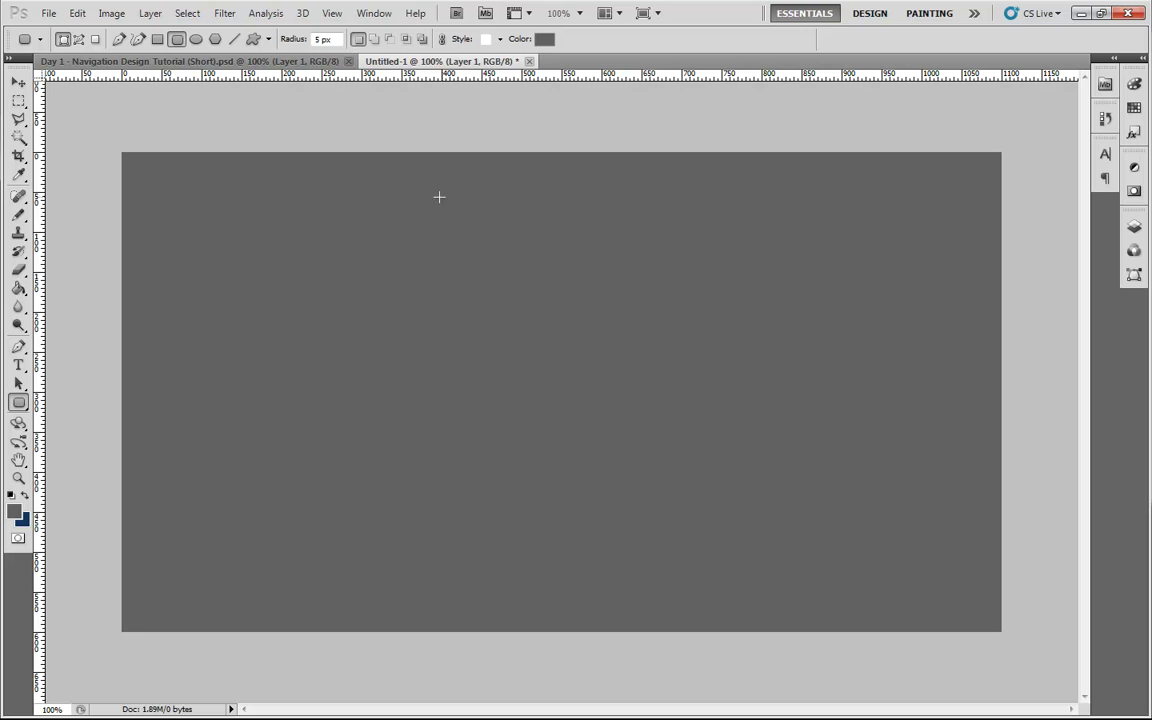
left_click_drag(171, 186, 947, 259)
key("ctrl+z")
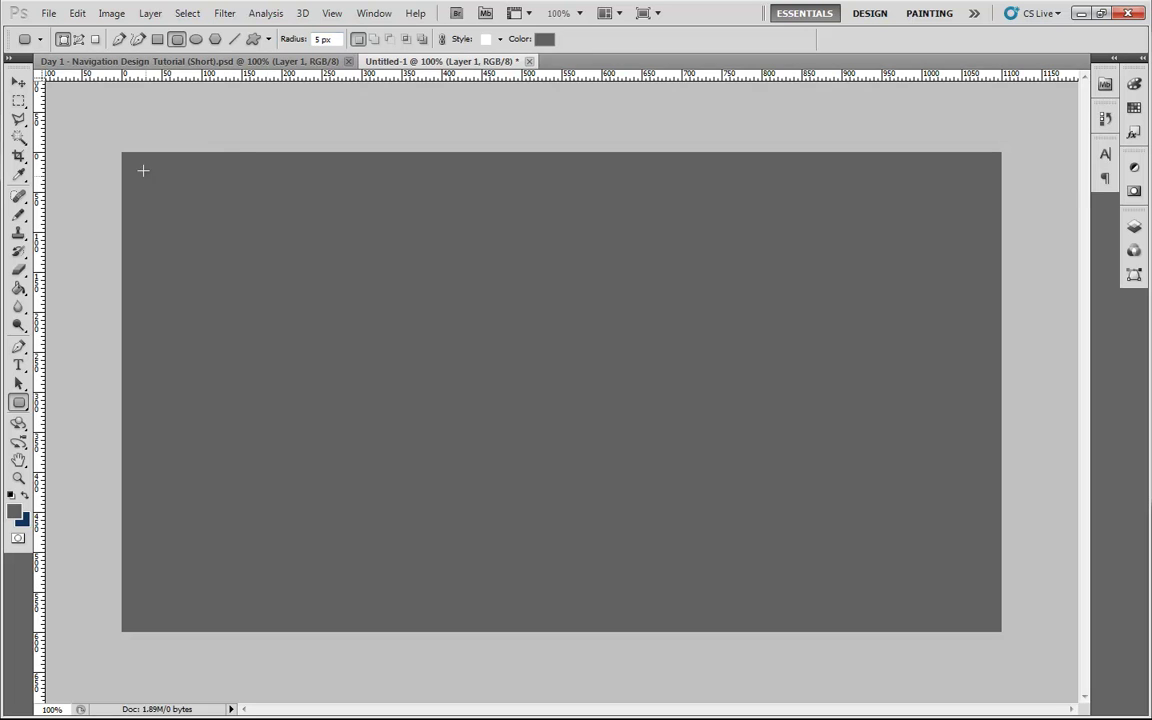
left_click_drag(155, 175, 227, 230)
key("ctrl+z")
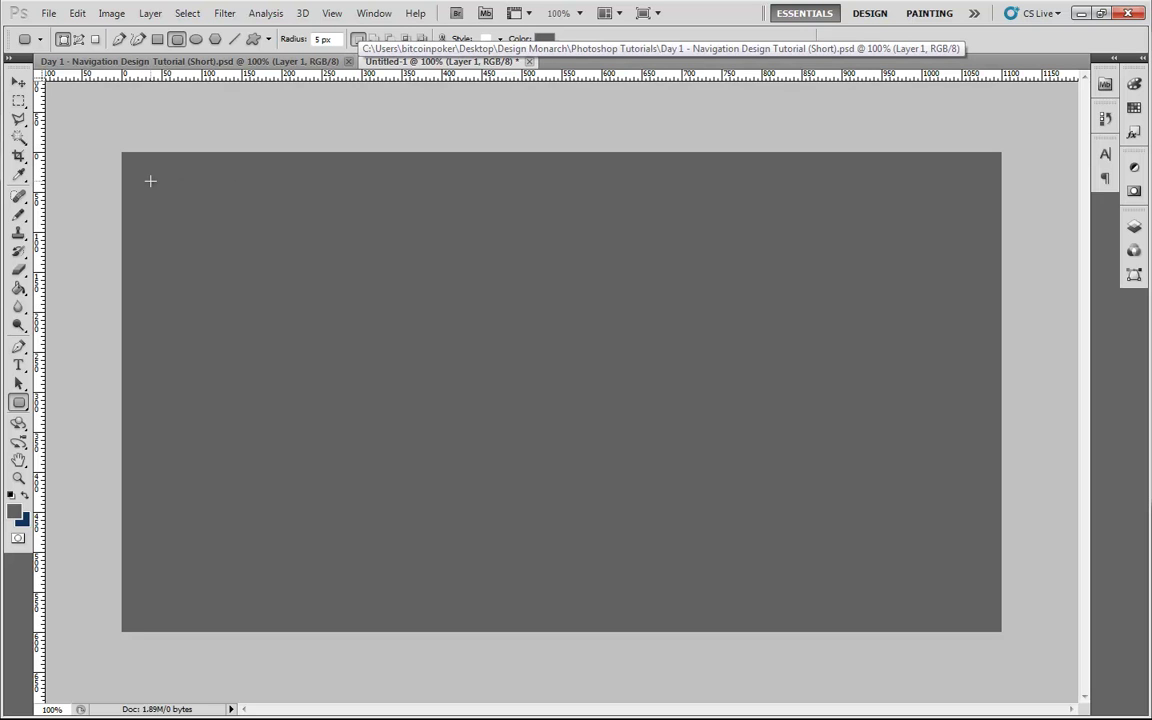
- Draw a white rounded bar about 1020 by 77 px across the canvas's upper part and move it slightly down and right to center it horizontally
left_click_drag(150, 181, 968, 241)
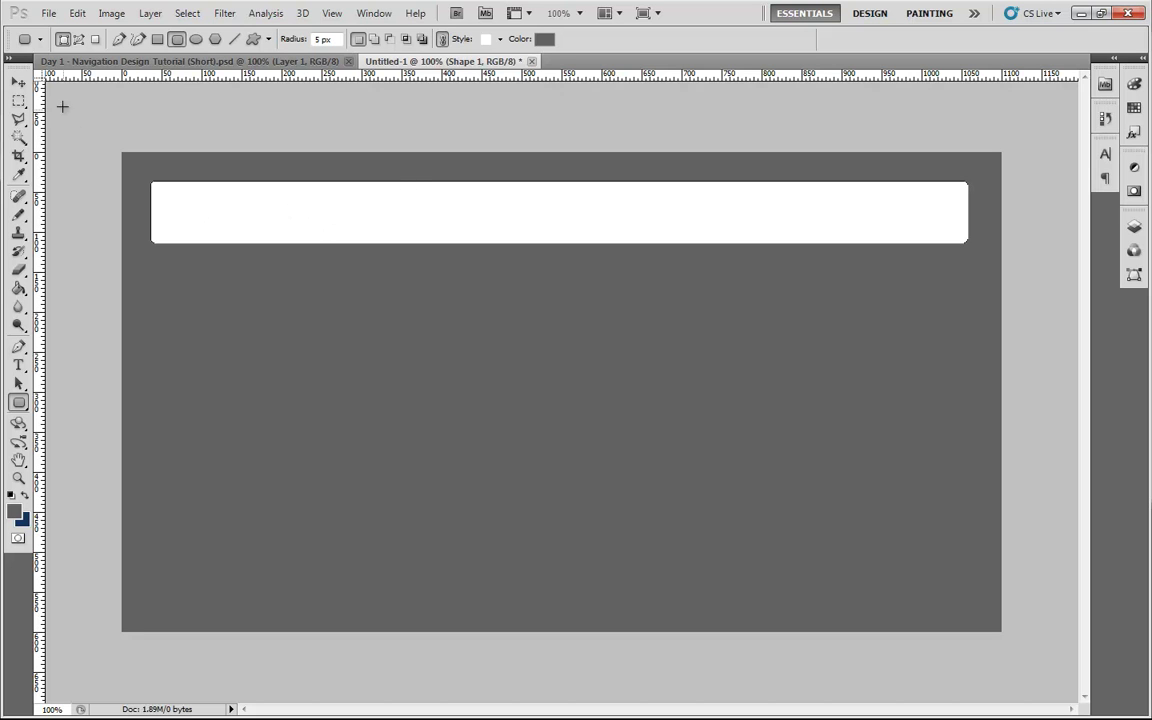
left_click(17, 85)
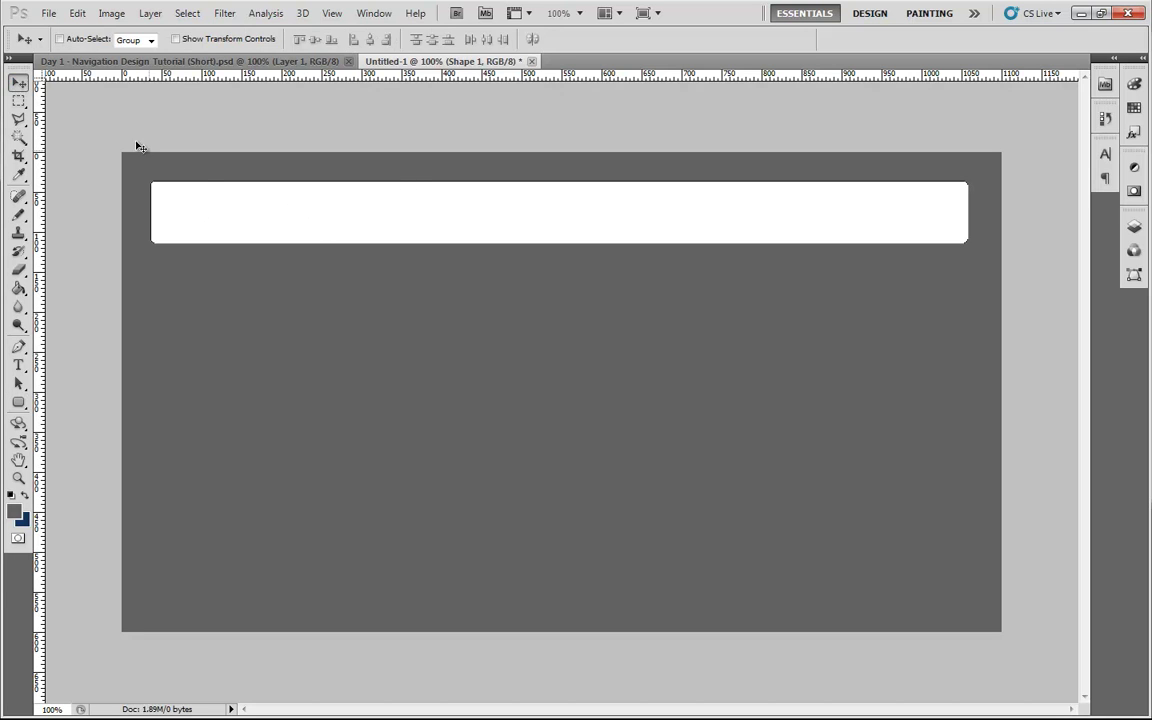
right_click(299, 205)
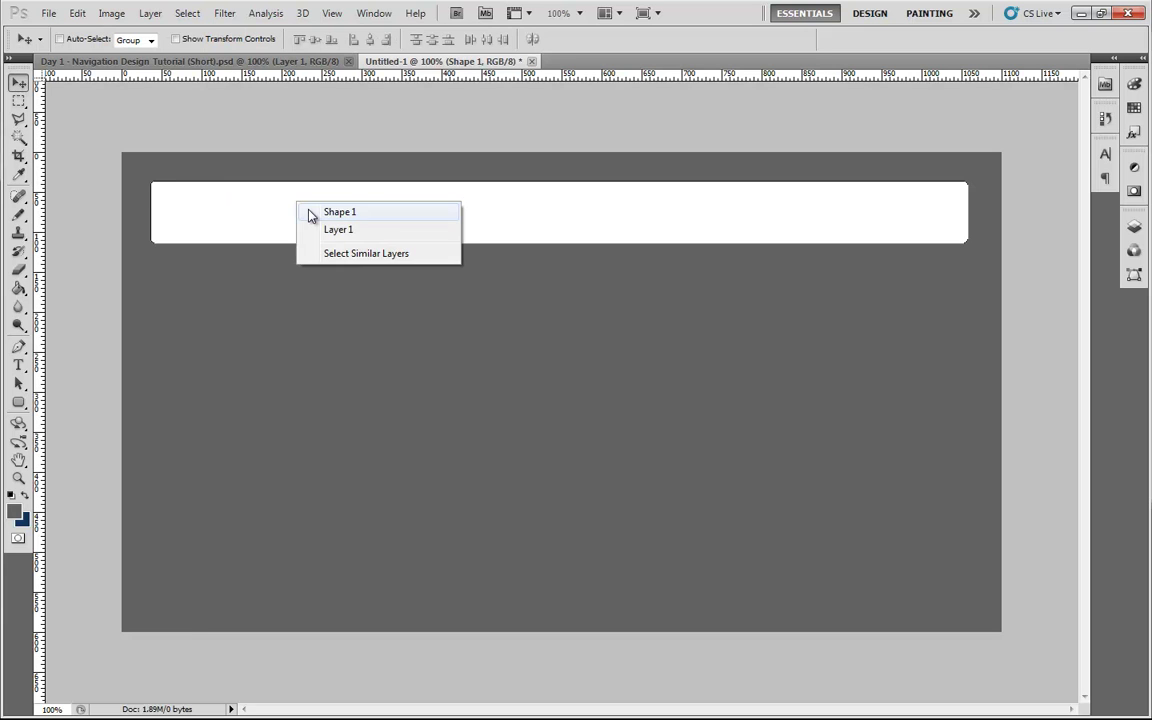
left_click(339, 212)
mouse_move(382, 228)
left_mouse_down()
mouse_move(393, 216)
mouse_move(386, 224)
mouse_move(517, 216)
mouse_move(386, 231)
left_mouse_up()
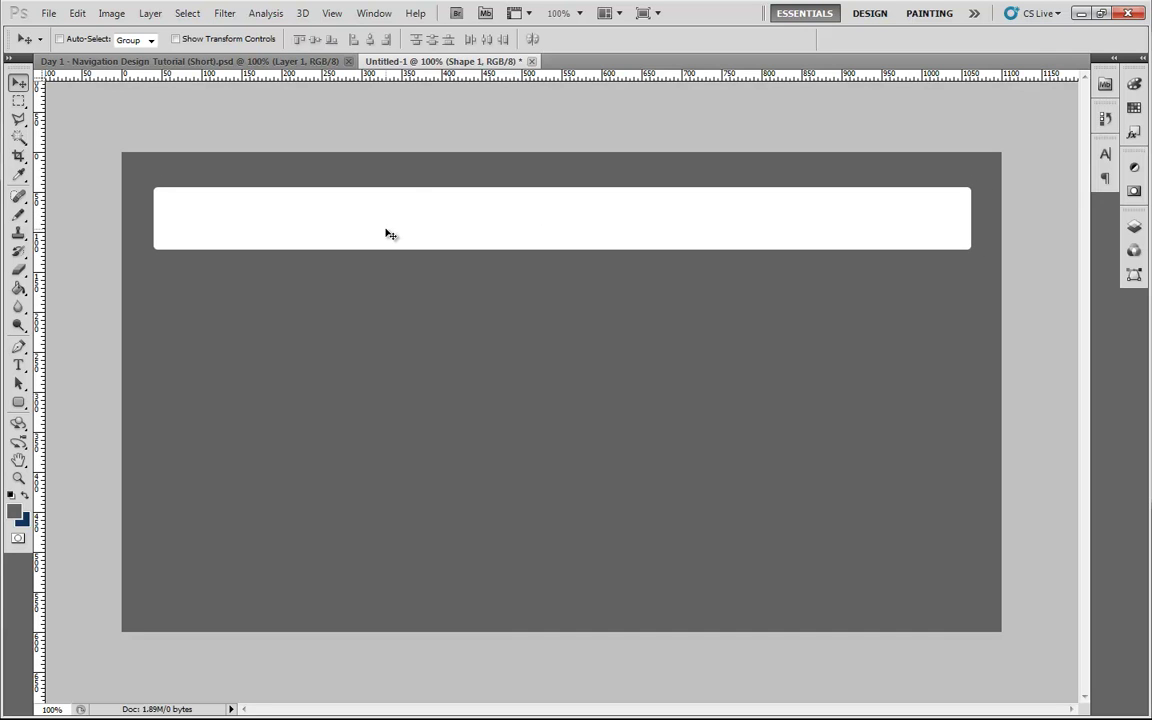
- Add a Gradient Overlay layer style to the rounded bar and turn off its Color Overlay
left_click(151, 15)
mouse_move(232, 100)
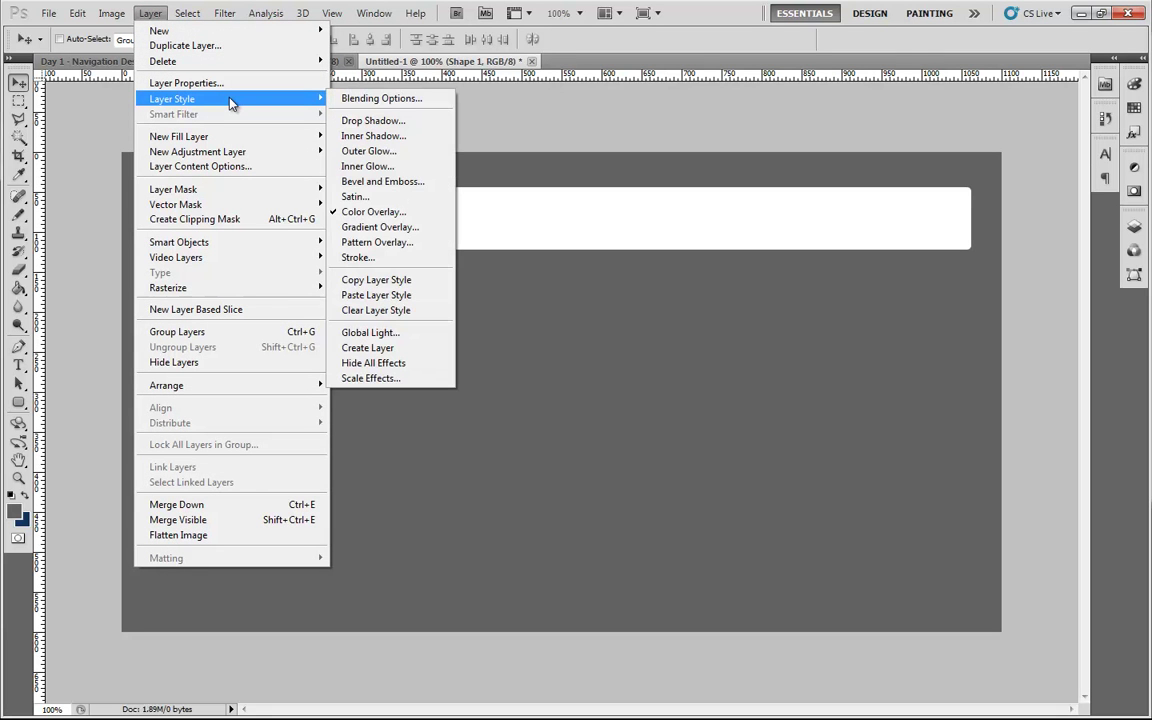
left_click(378, 227)
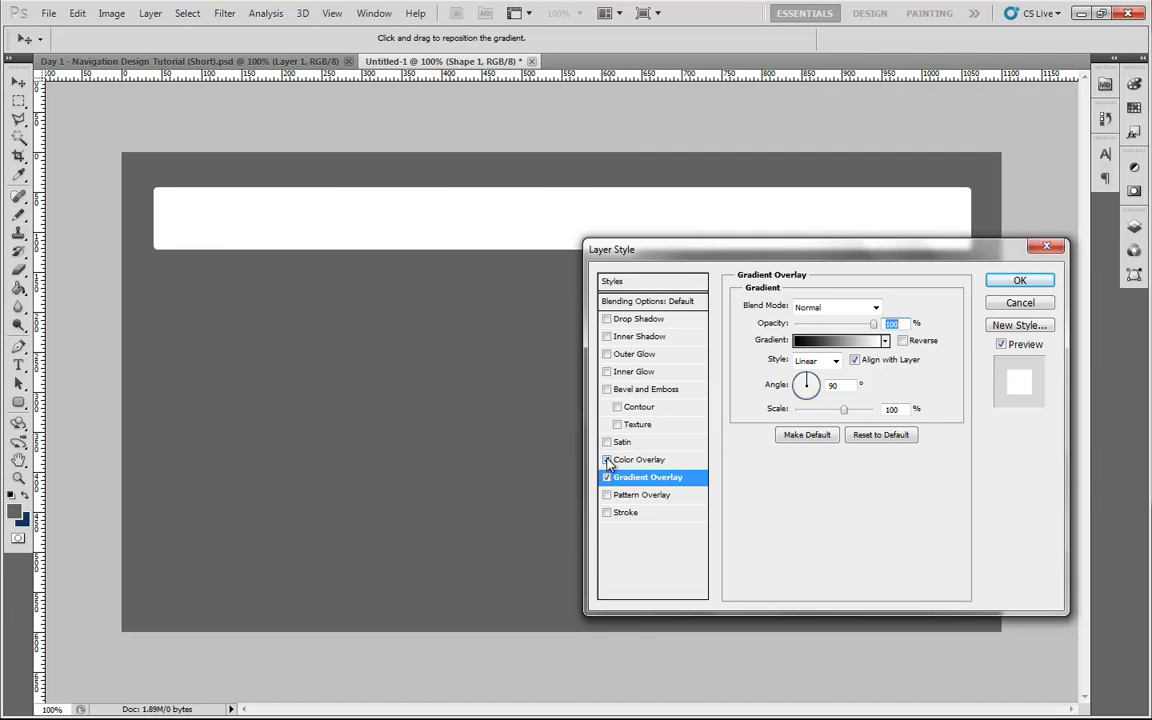
left_click(607, 460)
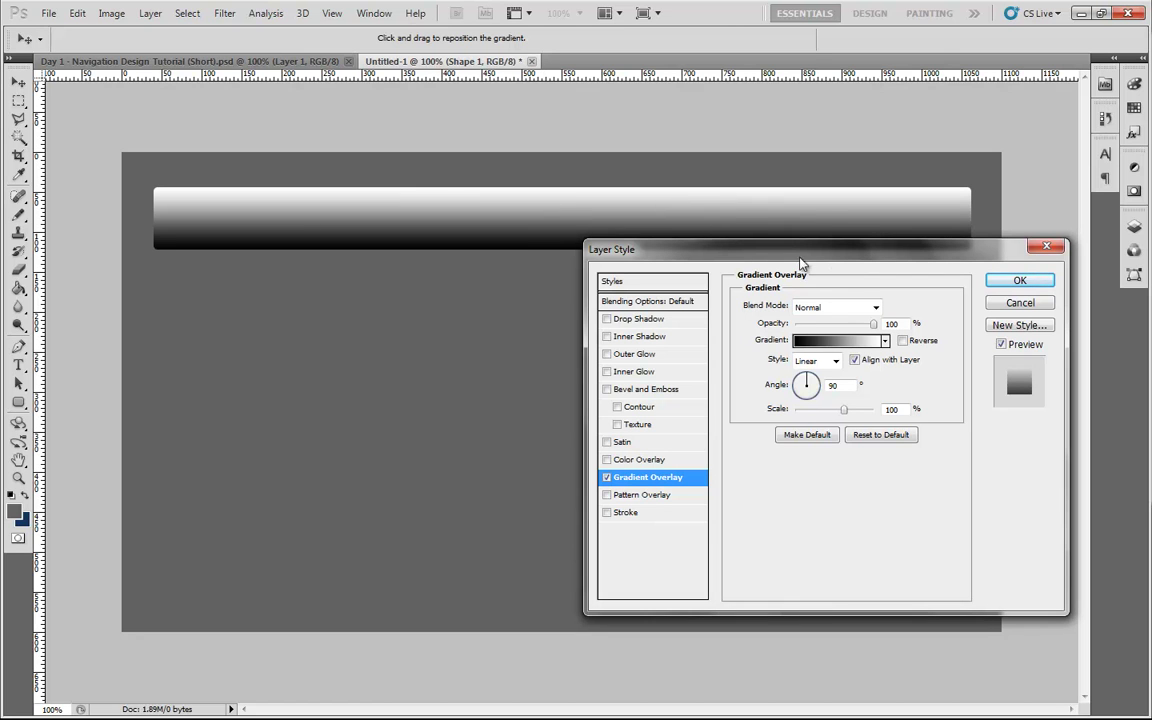
left_click_drag(800, 257, 818, 199)
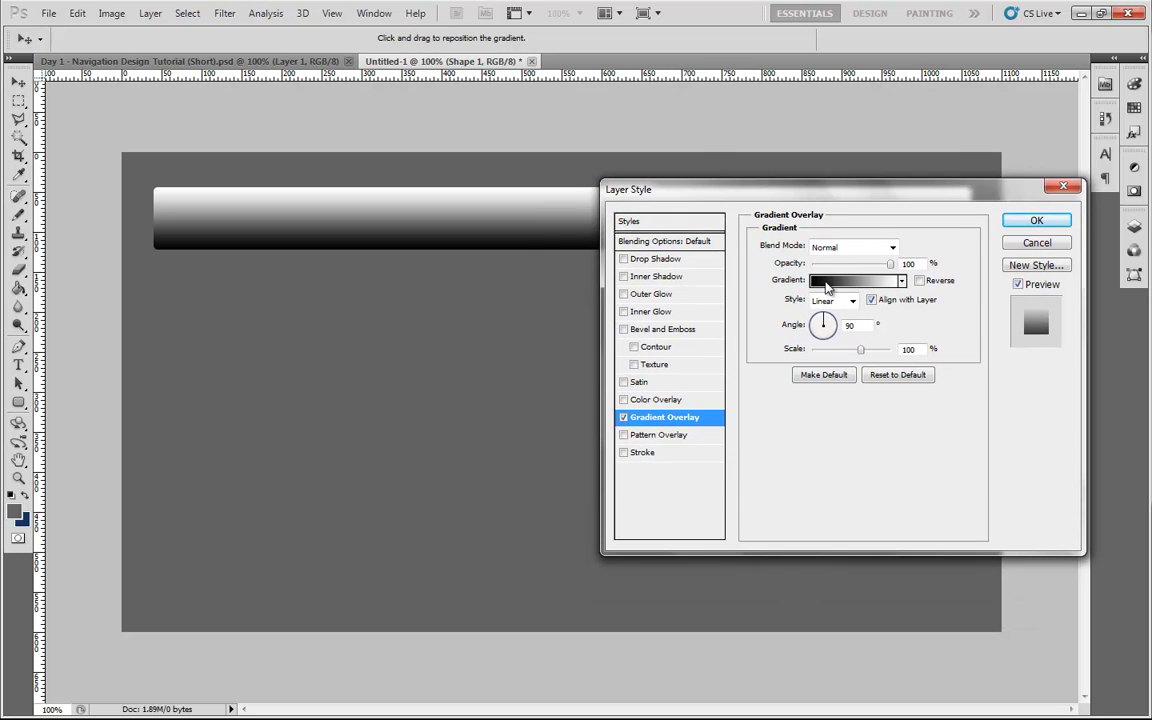
left_click(828, 282)
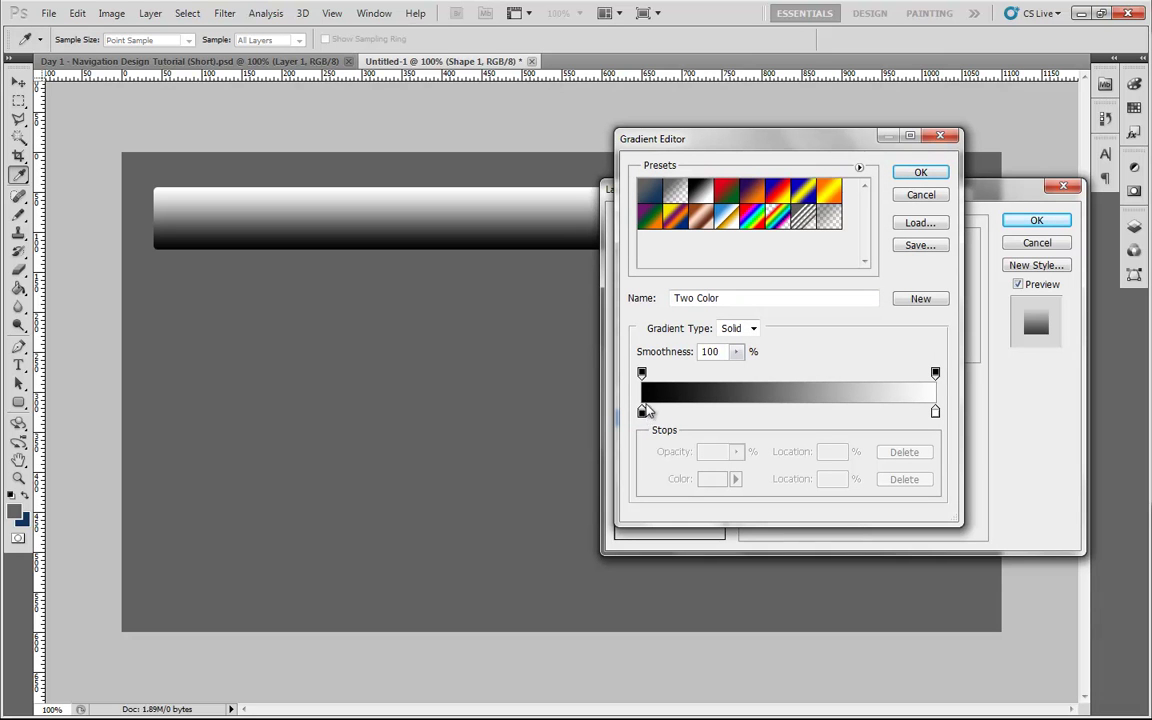
left_click(642, 412)
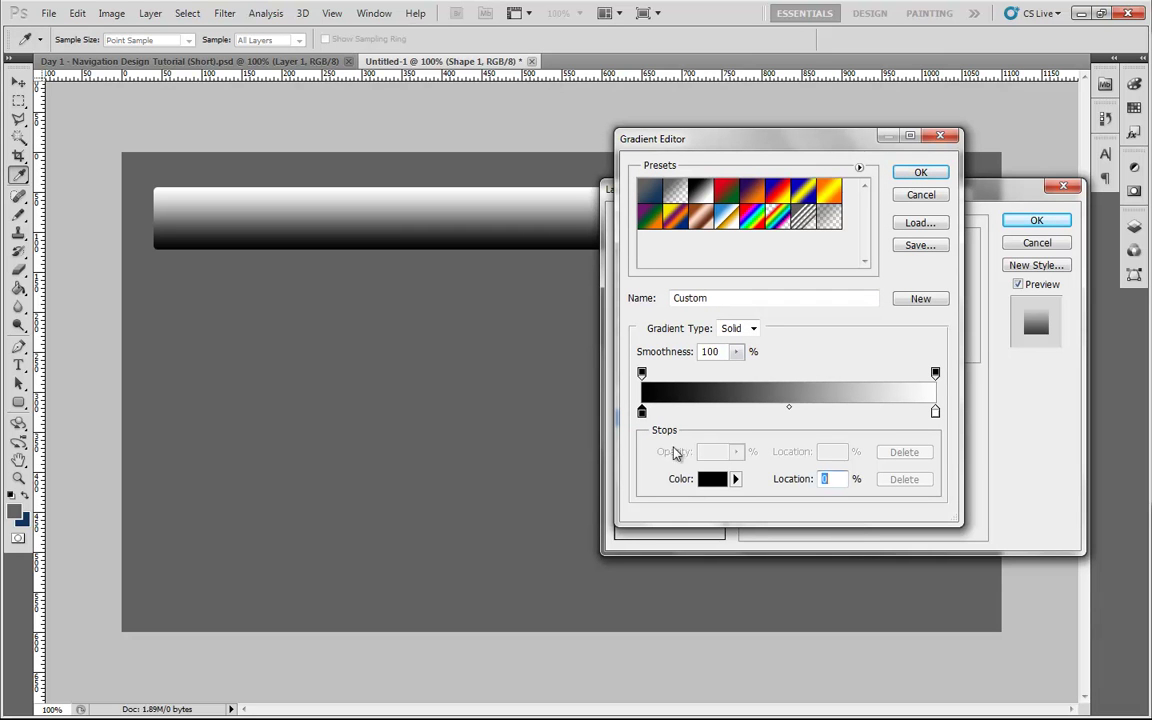
left_click(715, 485)
mouse_move(606, 262)
left_mouse_down()
mouse_move(602, 220)
mouse_move(614, 216)
mouse_move(610, 232)
mouse_move(618, 199)
mouse_move(606, 207)
mouse_move(619, 195)
mouse_move(613, 208)
left_mouse_up()
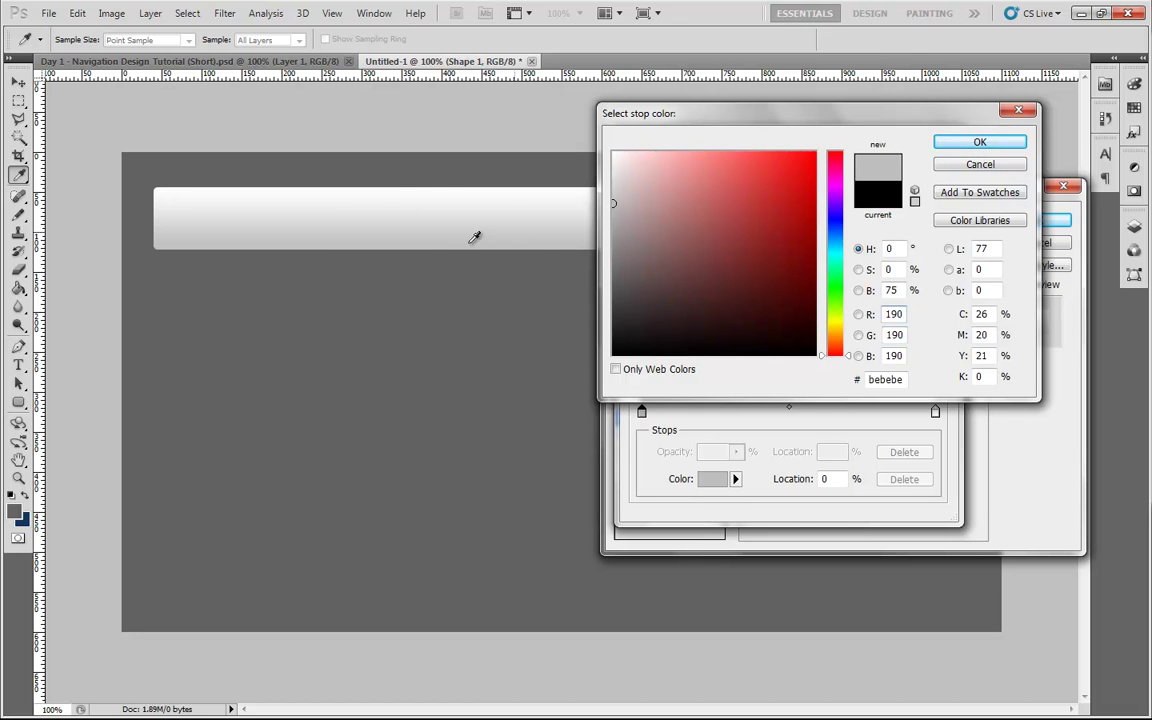
left_click_drag(905, 378, 865, 380)
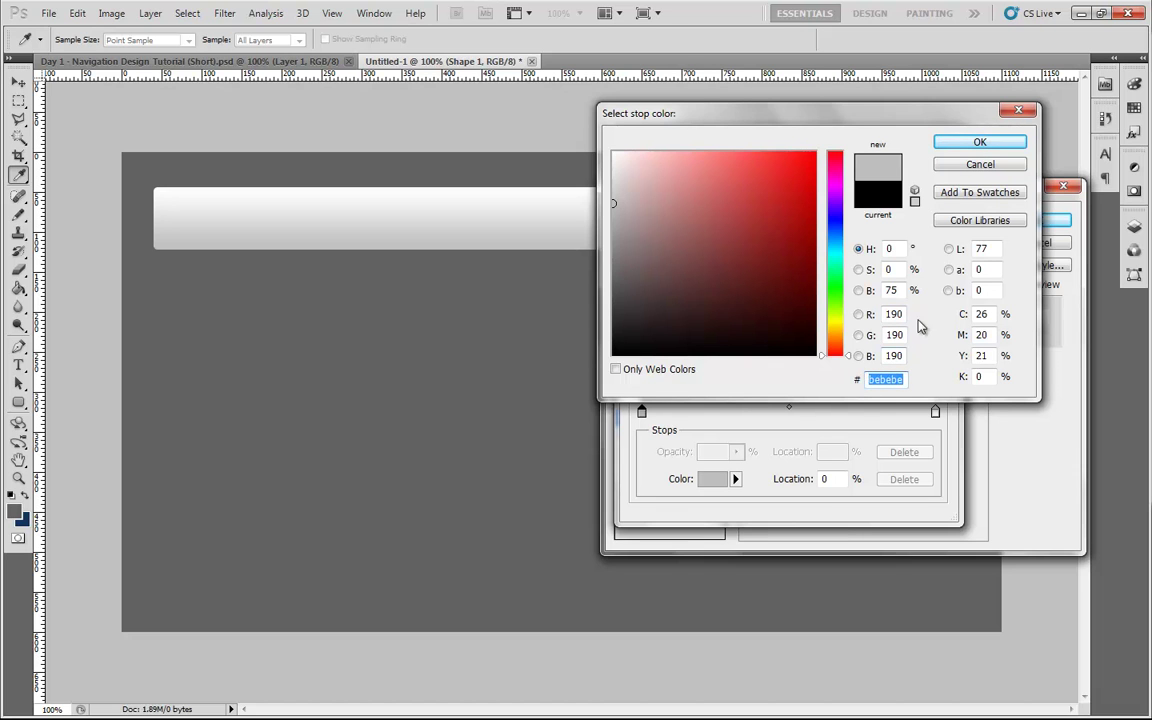
left_click(953, 147)
left_click(1055, 220)
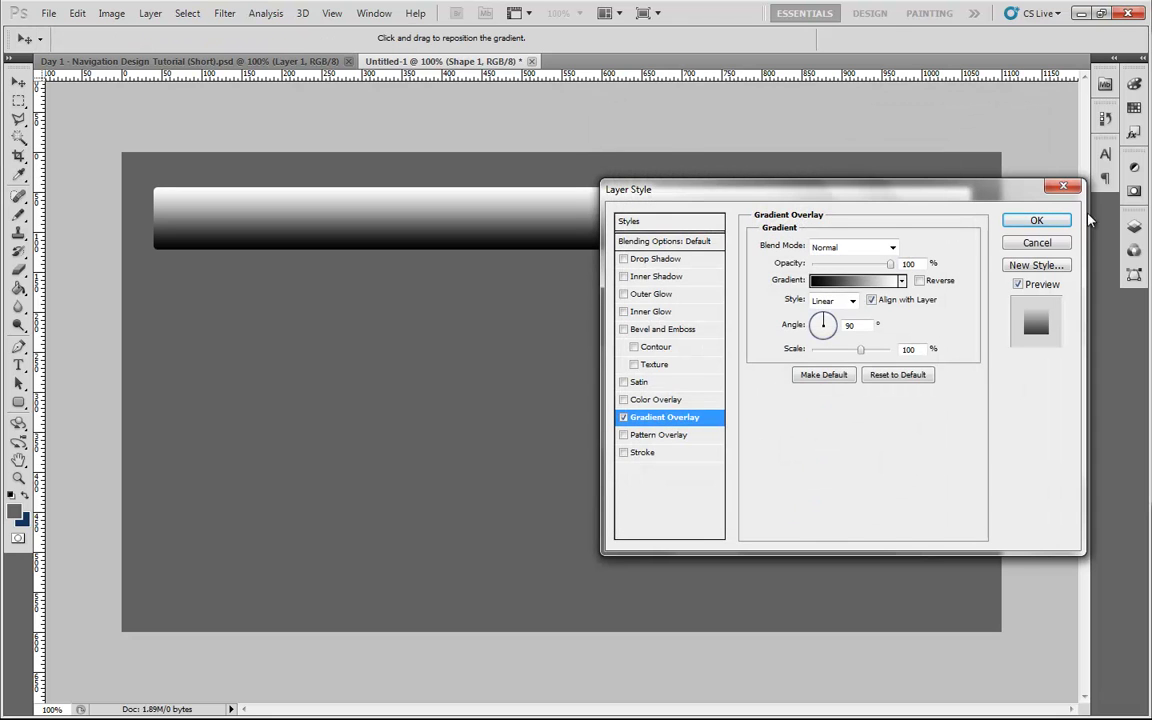
- Change the overlay gradient's black color stop at location 0% to light gray #bcbcbc and accept the gradient
left_click(835, 280)
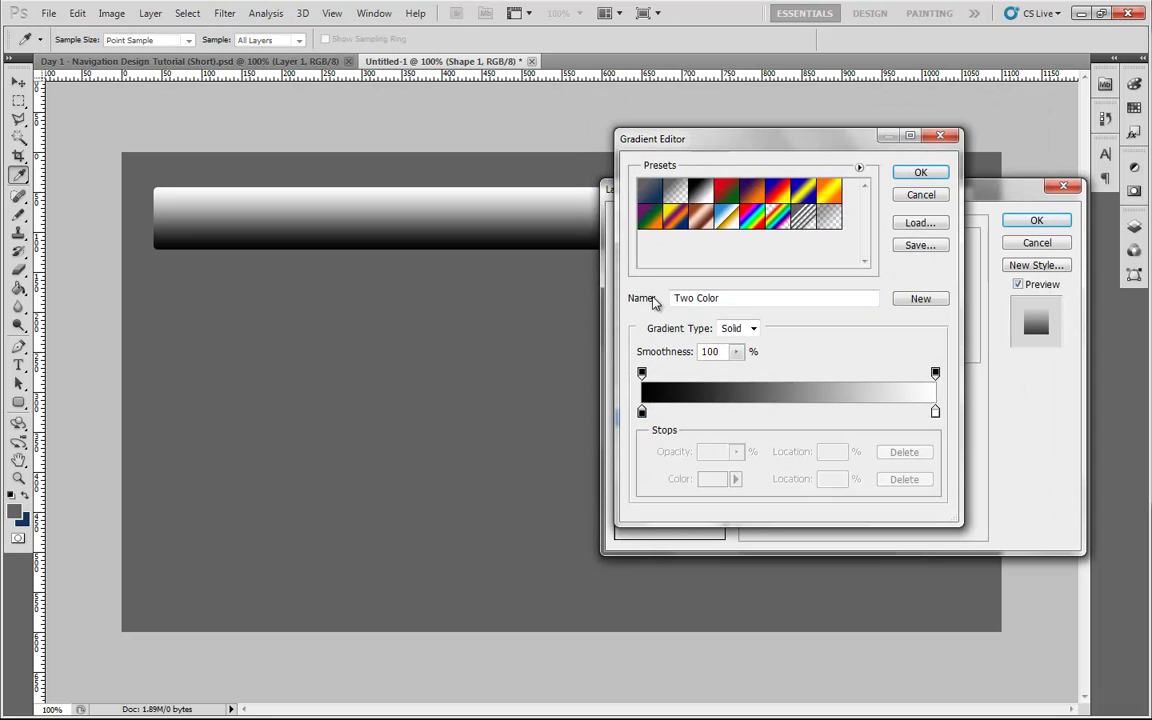
left_click(642, 412)
left_click(703, 484)
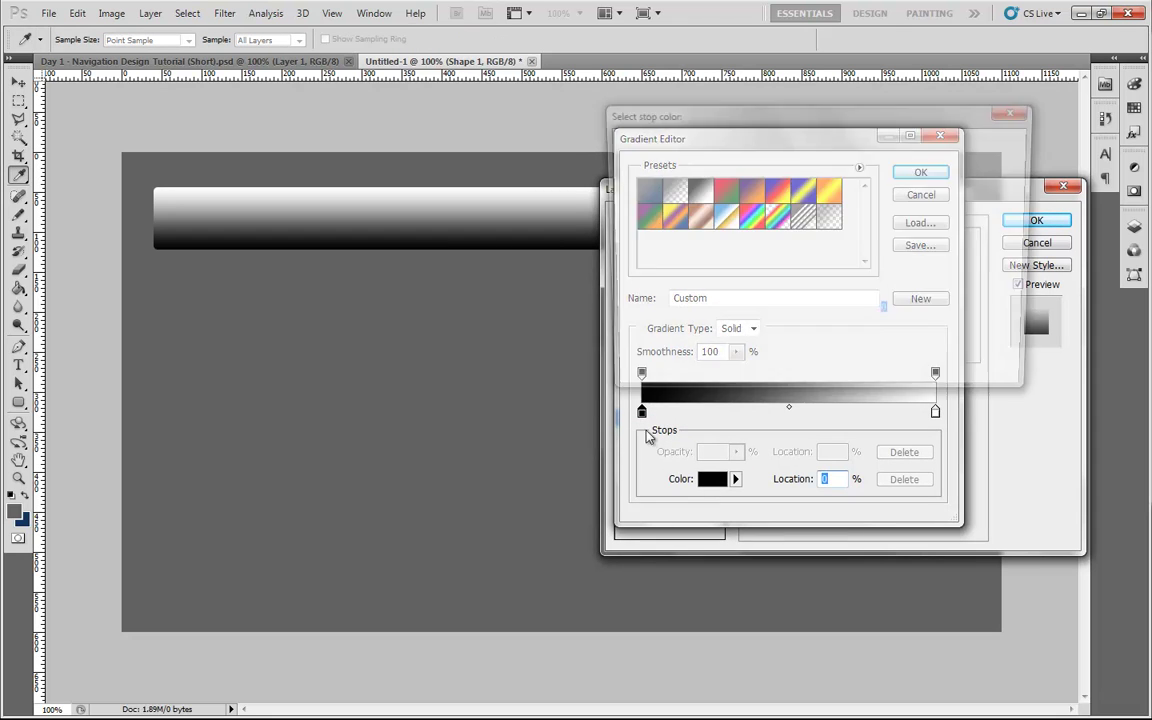
left_click(591, 213)
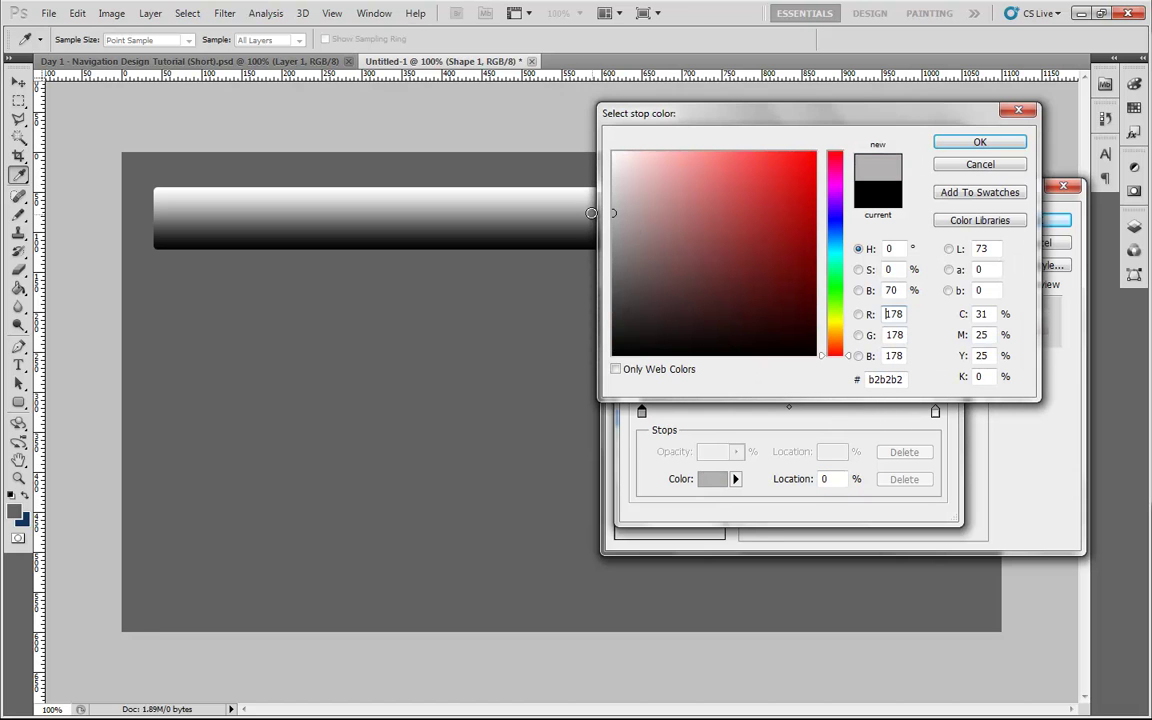
left_click_drag(612, 214, 607, 205)
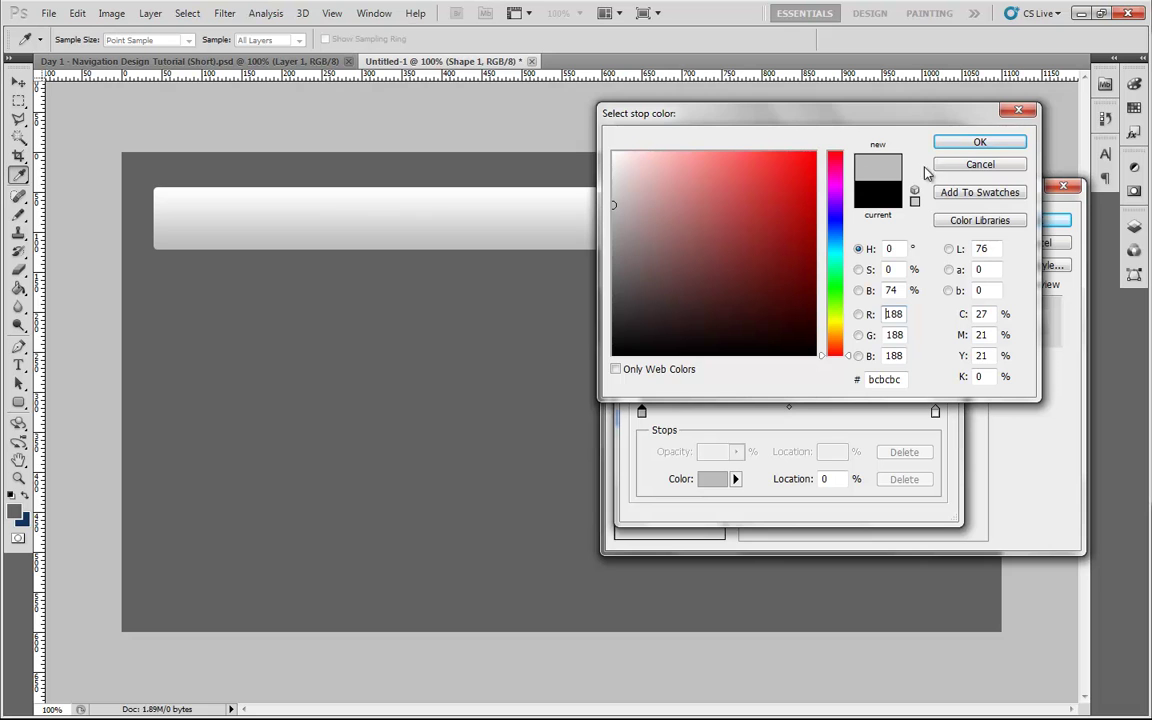
left_click(954, 145)
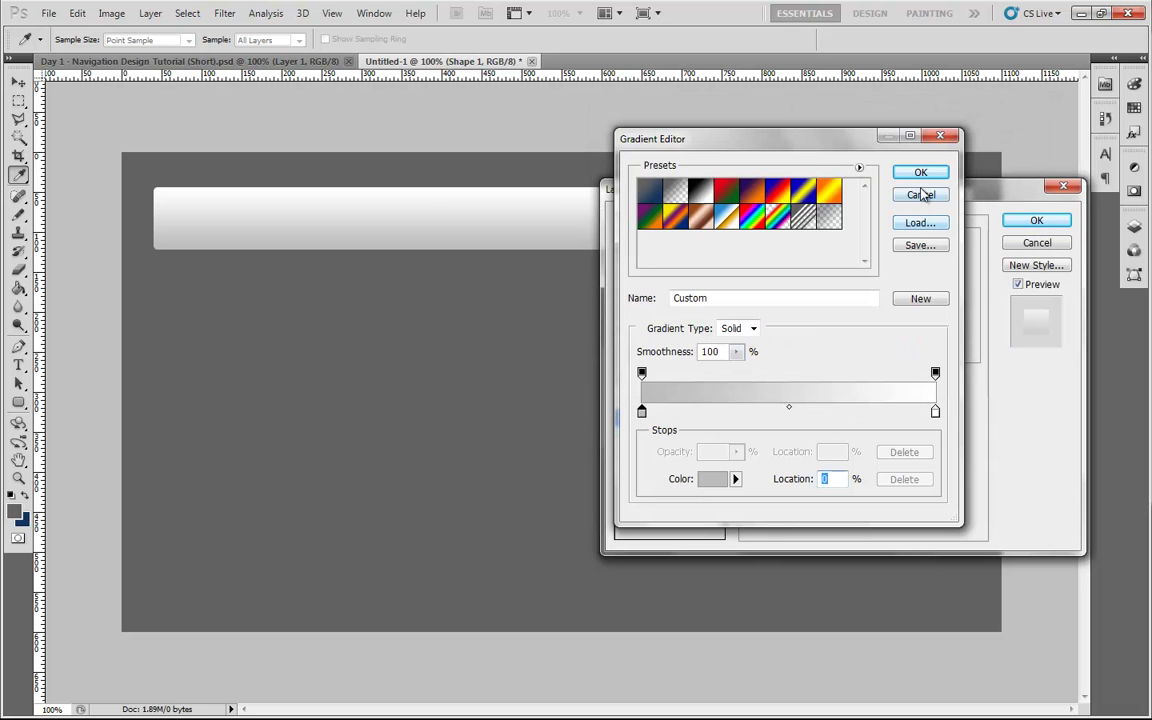
left_click(920, 175)
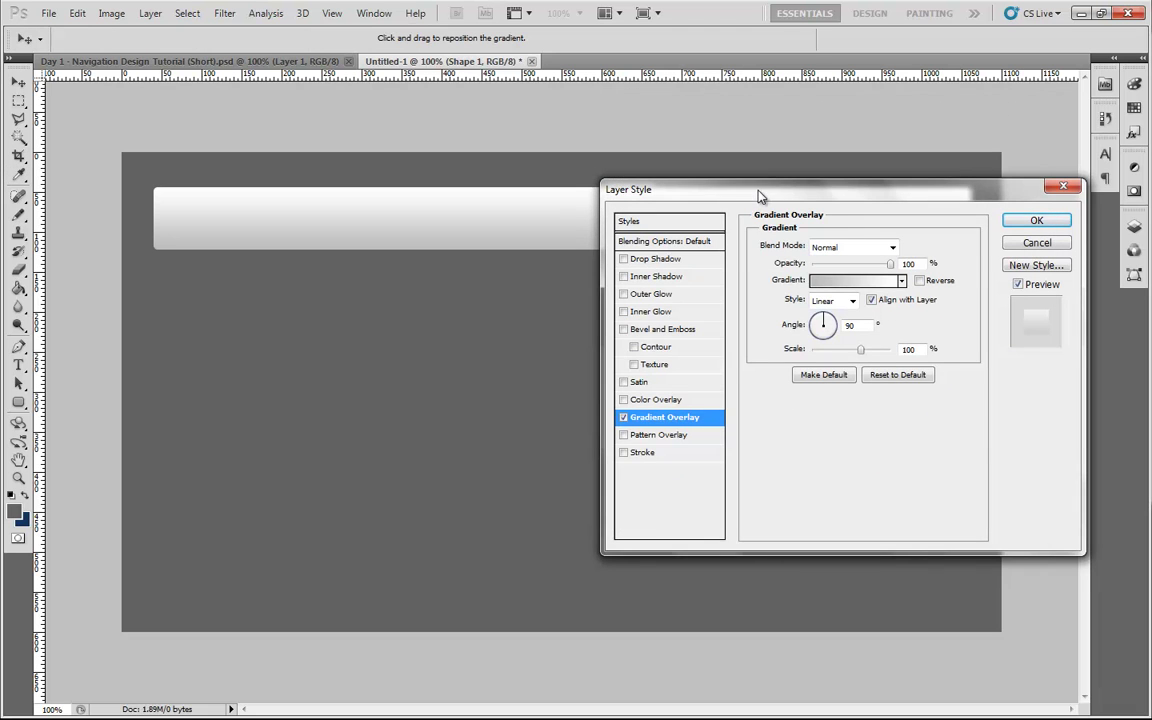
left_click_drag(686, 190, 785, 186)
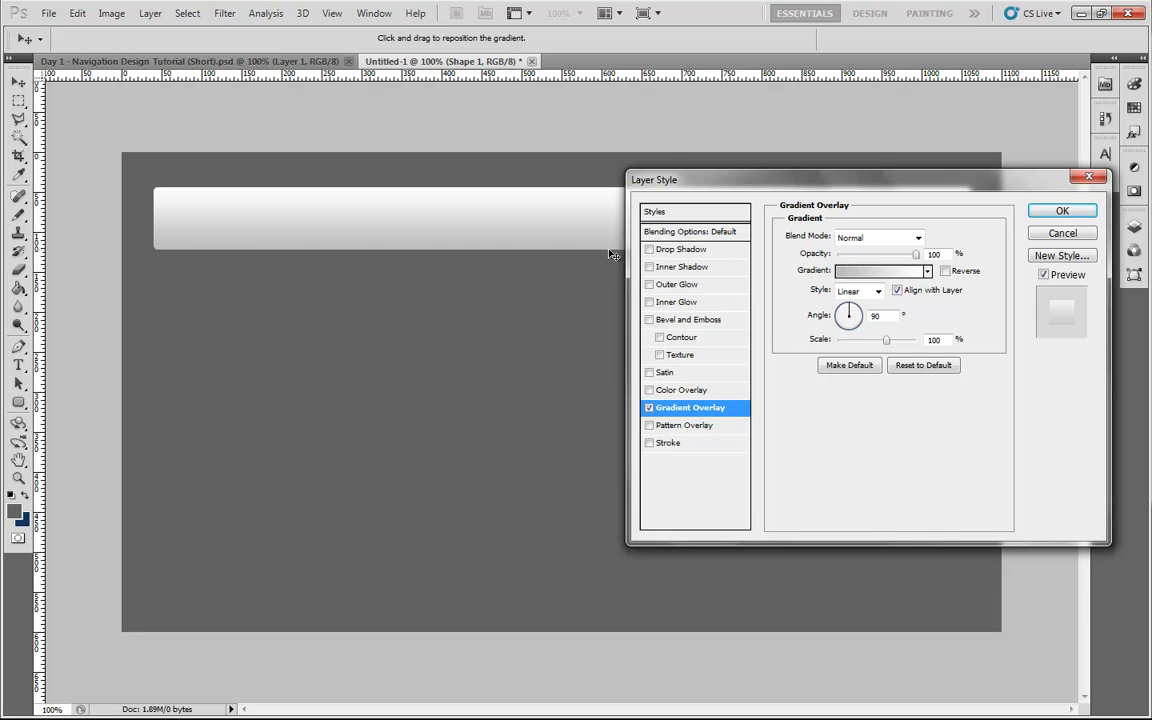
- Add an Inner Glow effect to the rounded bar and set its glow color to white #ffffff
left_click(687, 303)
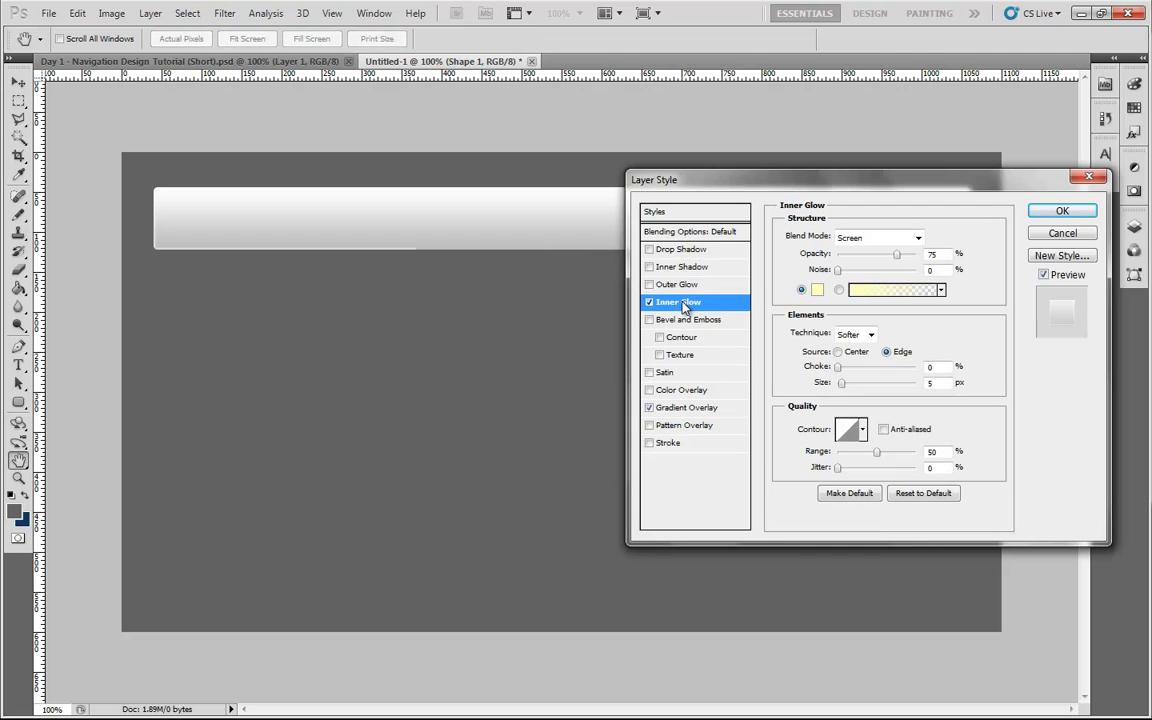
left_click(817, 291)
left_click_drag(790, 151, 600, 150)
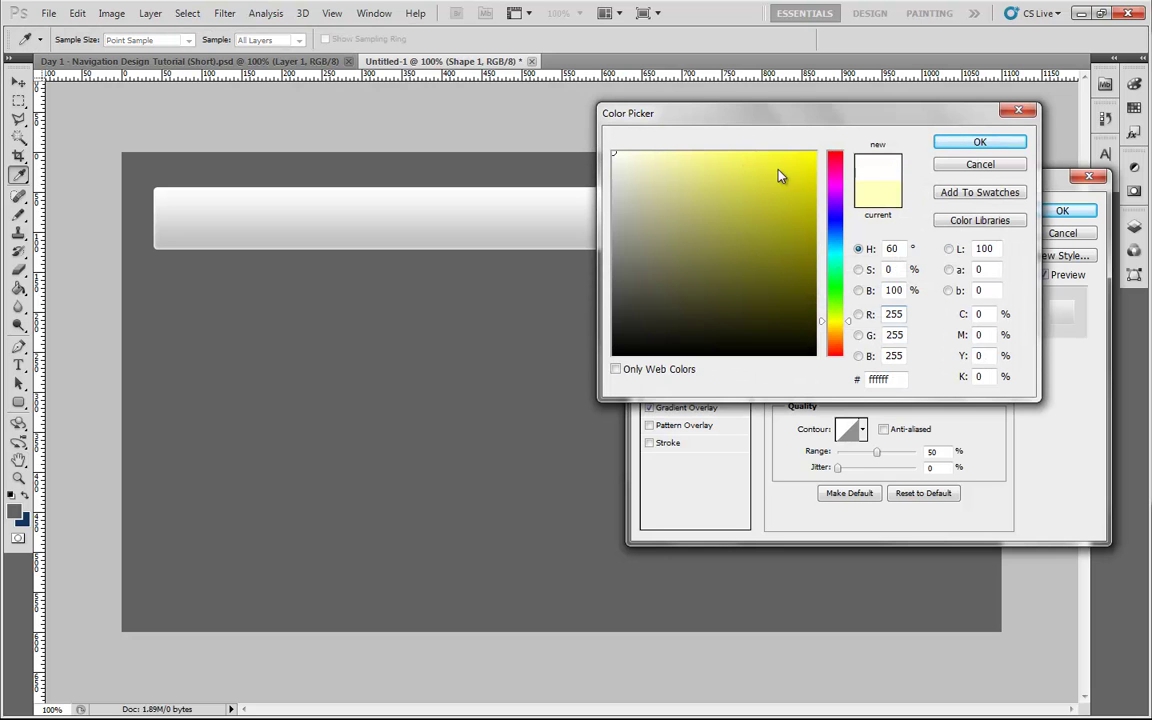
left_click(979, 143)
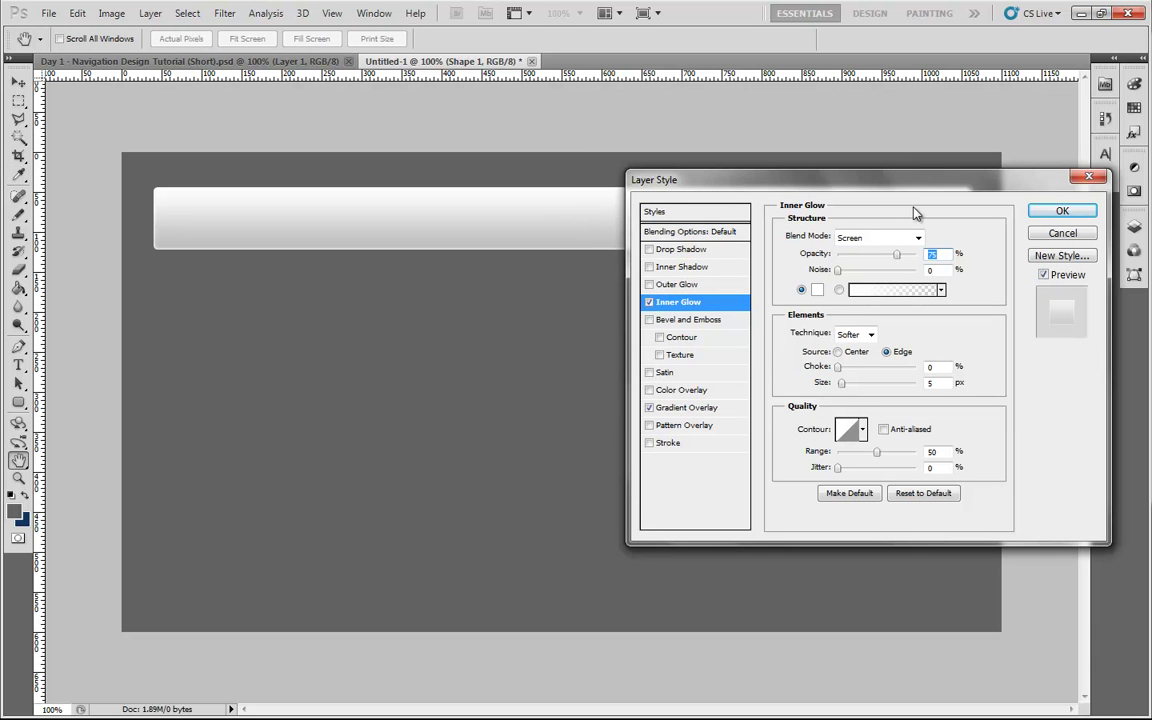
- Set the inner glow's size to 7 px and its opacity to 100%, and accept the layer style
left_click_drag(913, 186, 894, 152)
double_click(906, 345)
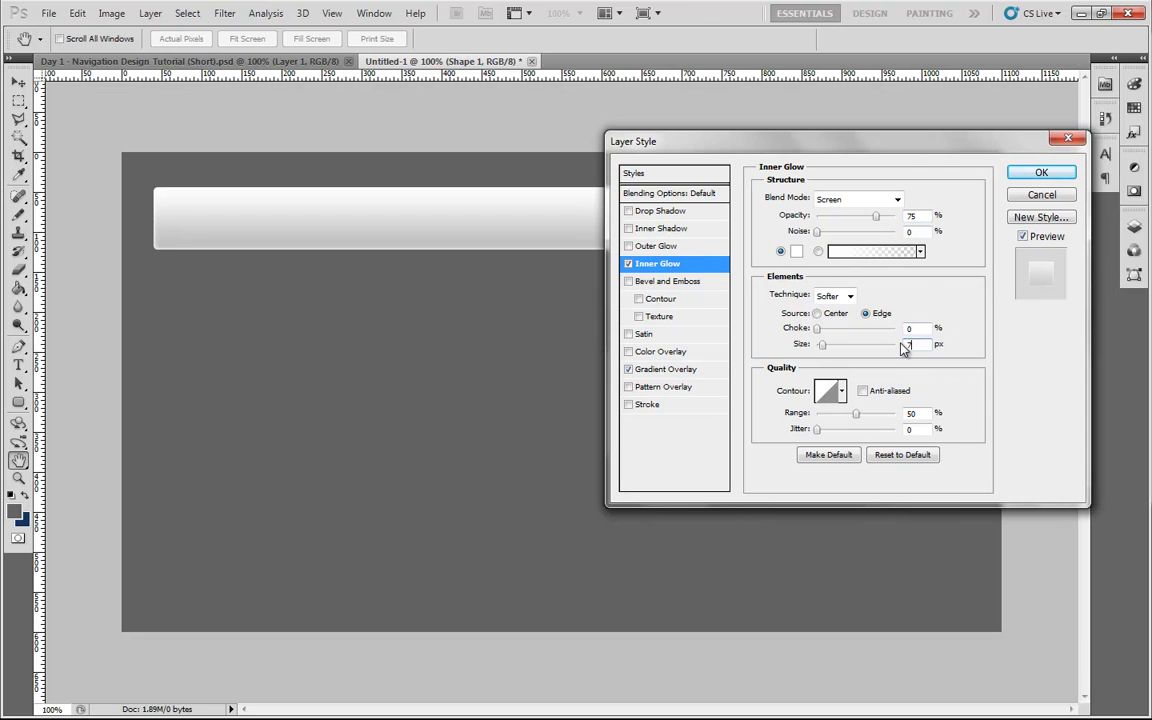
type("7")
left_click_drag(880, 222, 900, 221)
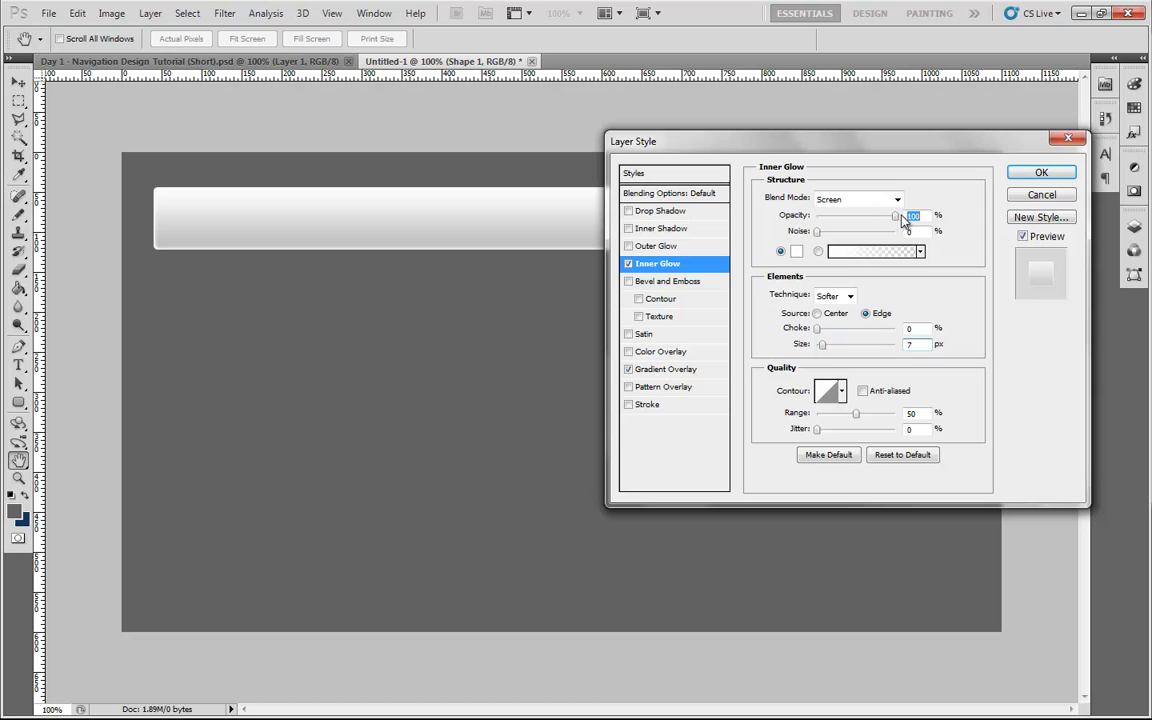
left_click(1030, 175)
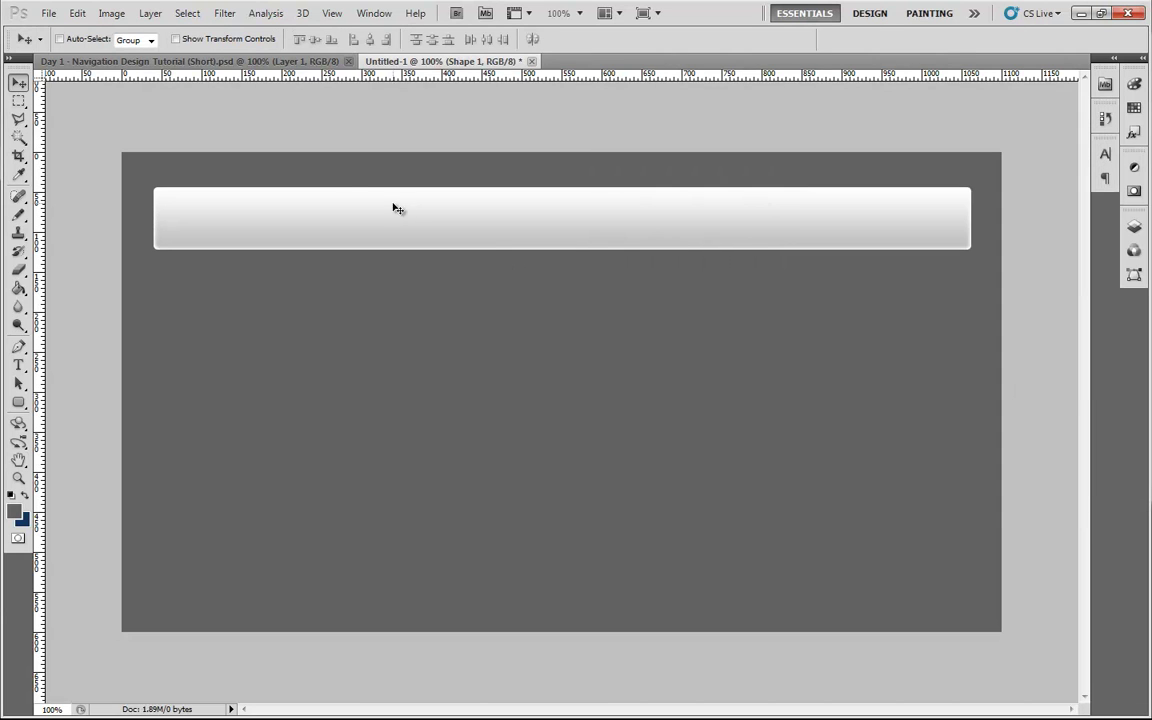
- Add a 1 px black outside Stroke to the rounded bar and lower the stroke's opacity
left_click(150, 13)
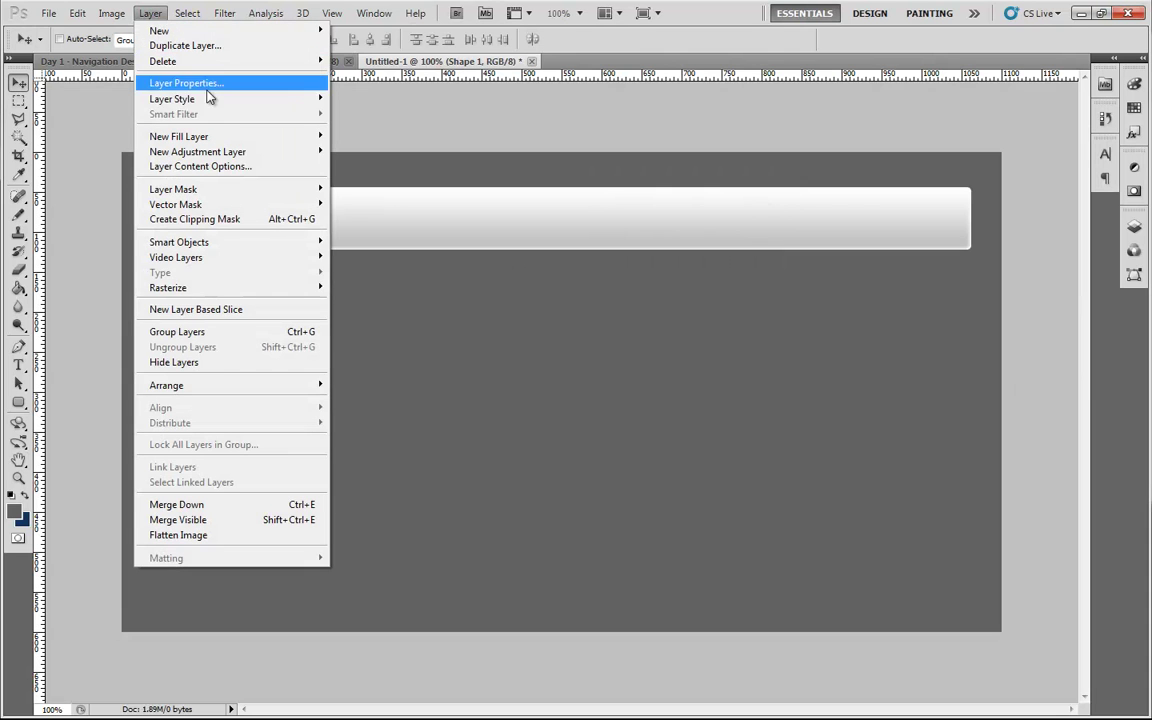
mouse_move(218, 101)
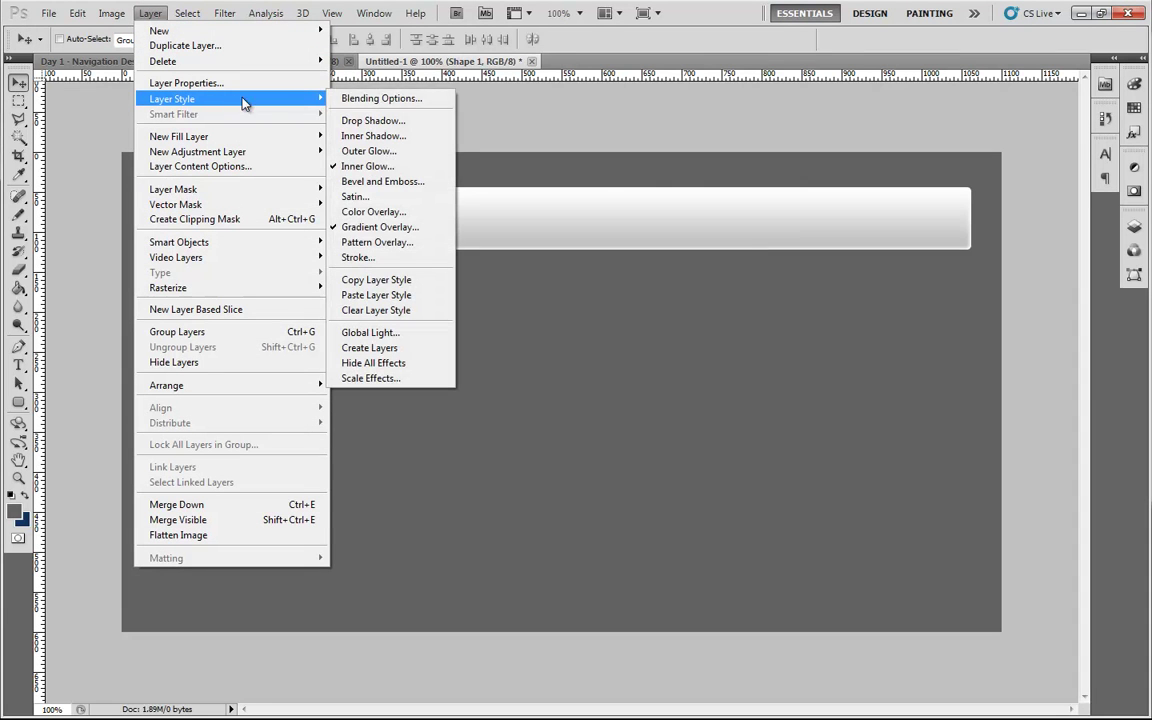
left_click(362, 258)
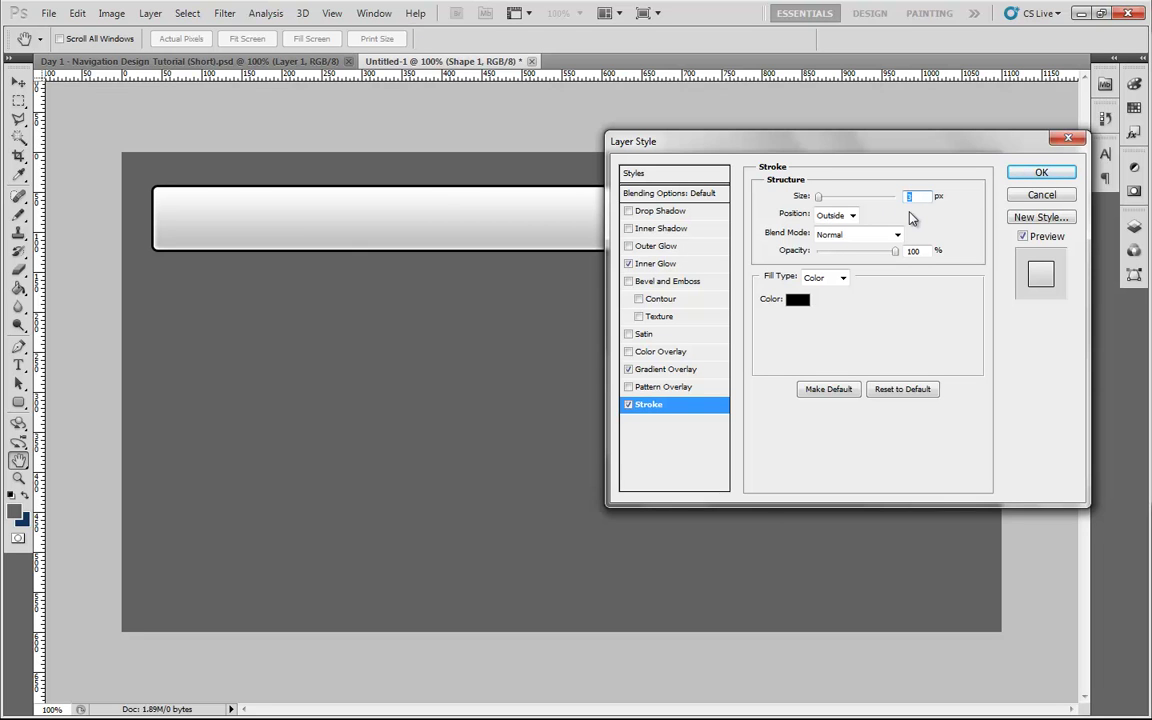
type("1")
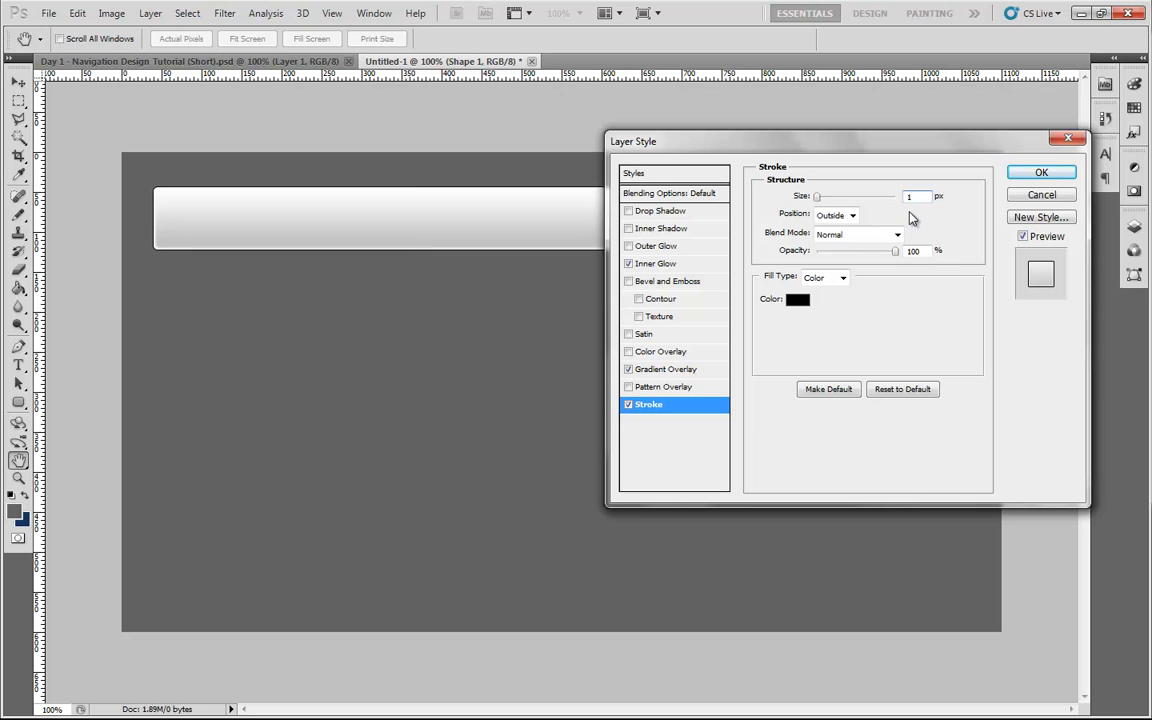
left_click_drag(765, 135, 648, 340)
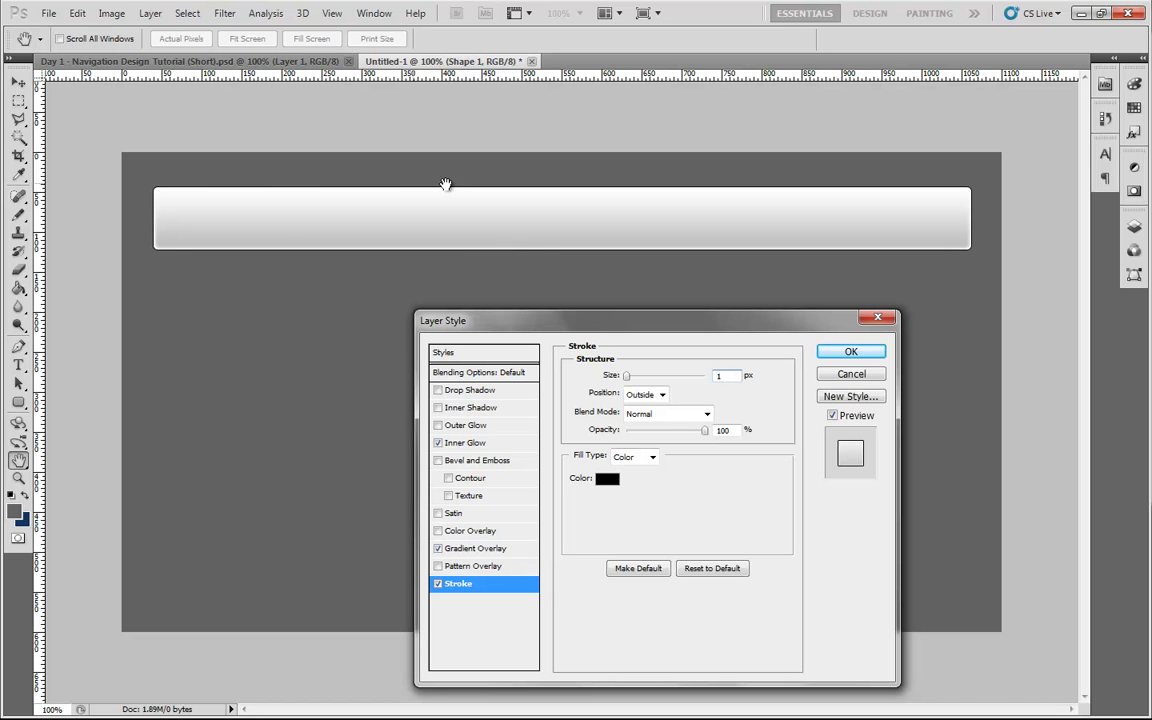
left_click_drag(794, 329, 806, 324)
left_click_drag(716, 431, 672, 431)
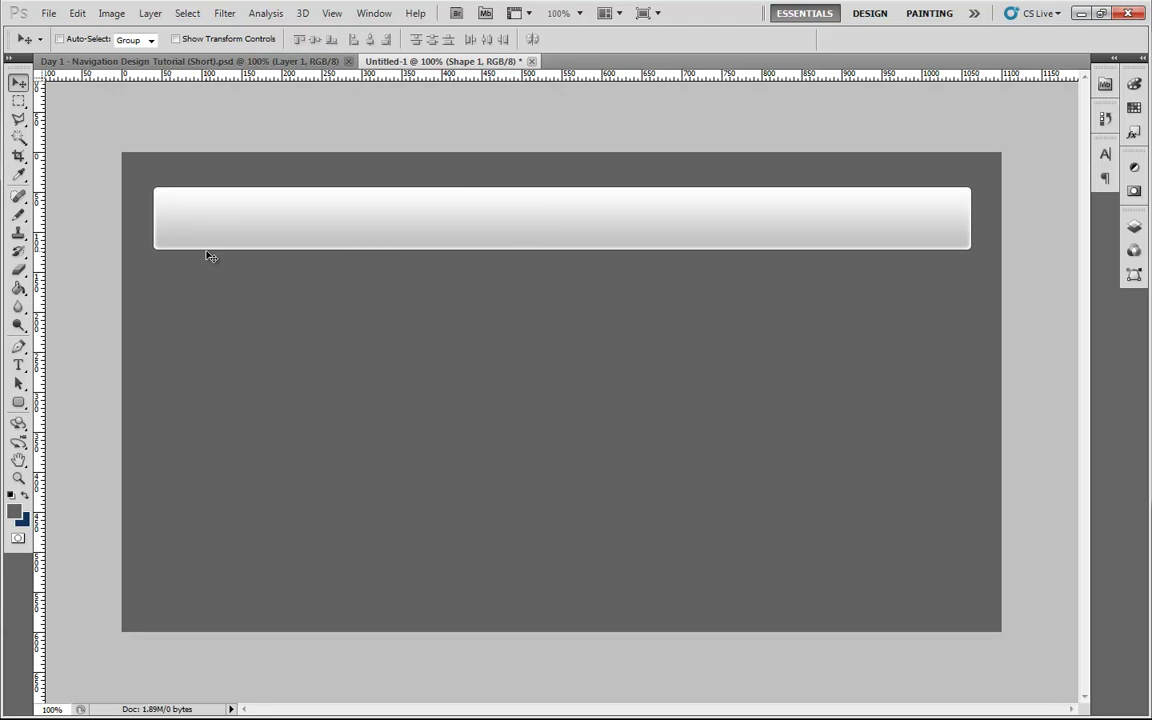
- Add the text HOME in Myriad Pro Regular, 4.5 pt, near the left end of the bar
left_click(19, 367)
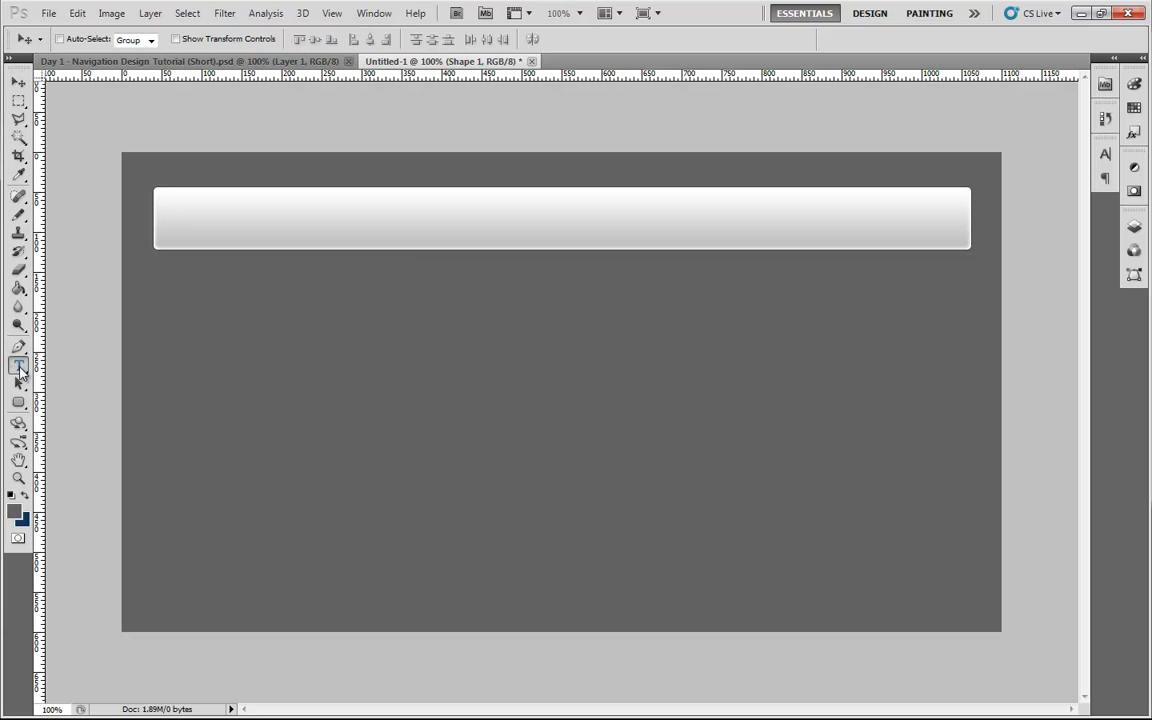
left_click(48, 364)
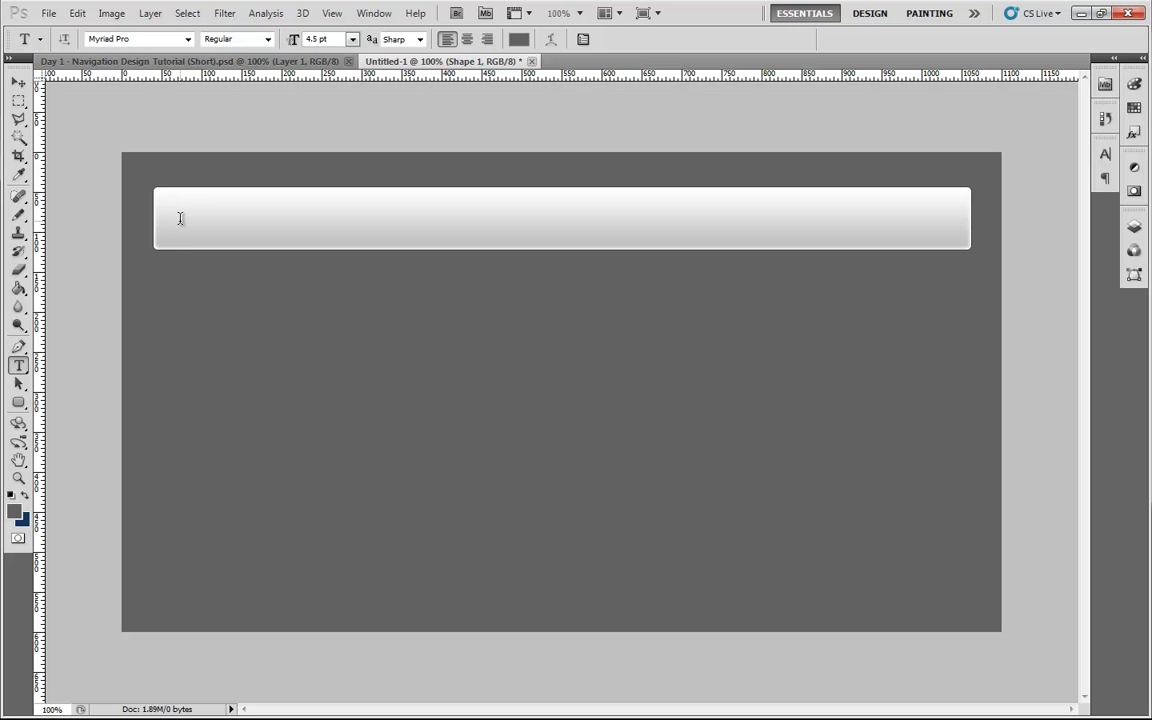
left_click(180, 218)
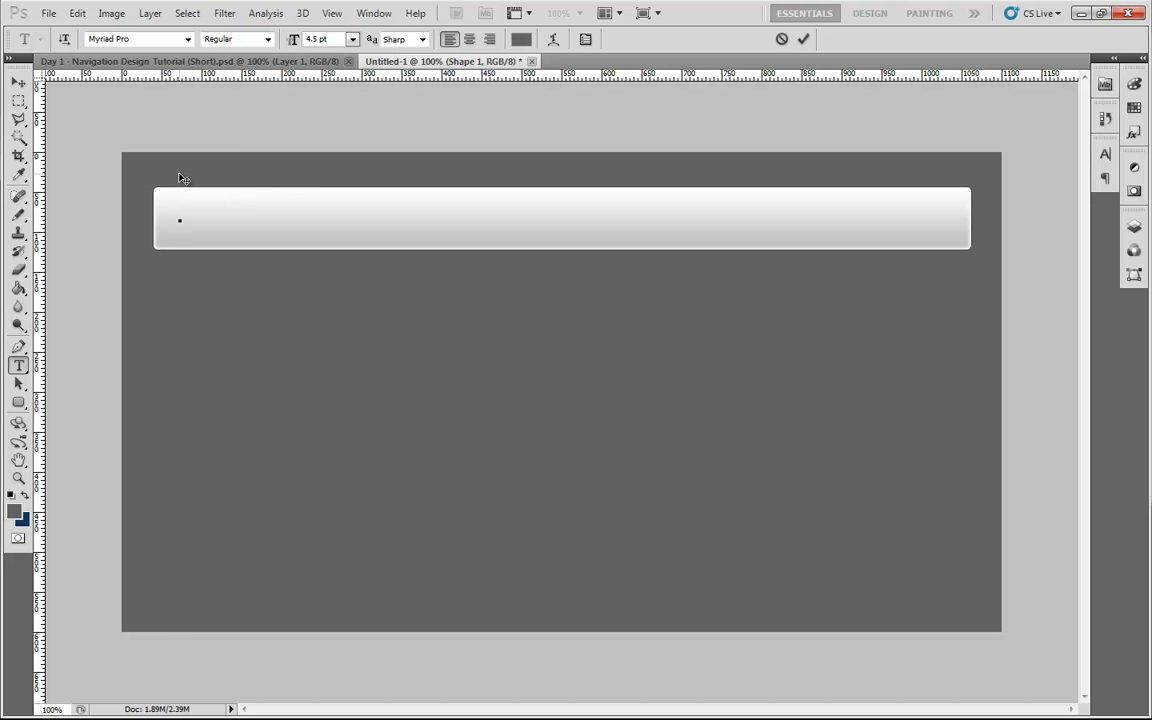
type("Hom")
left_click_drag(178, 215, 230, 212)
type("HOME")
left_click_drag(222, 215, 172, 215)
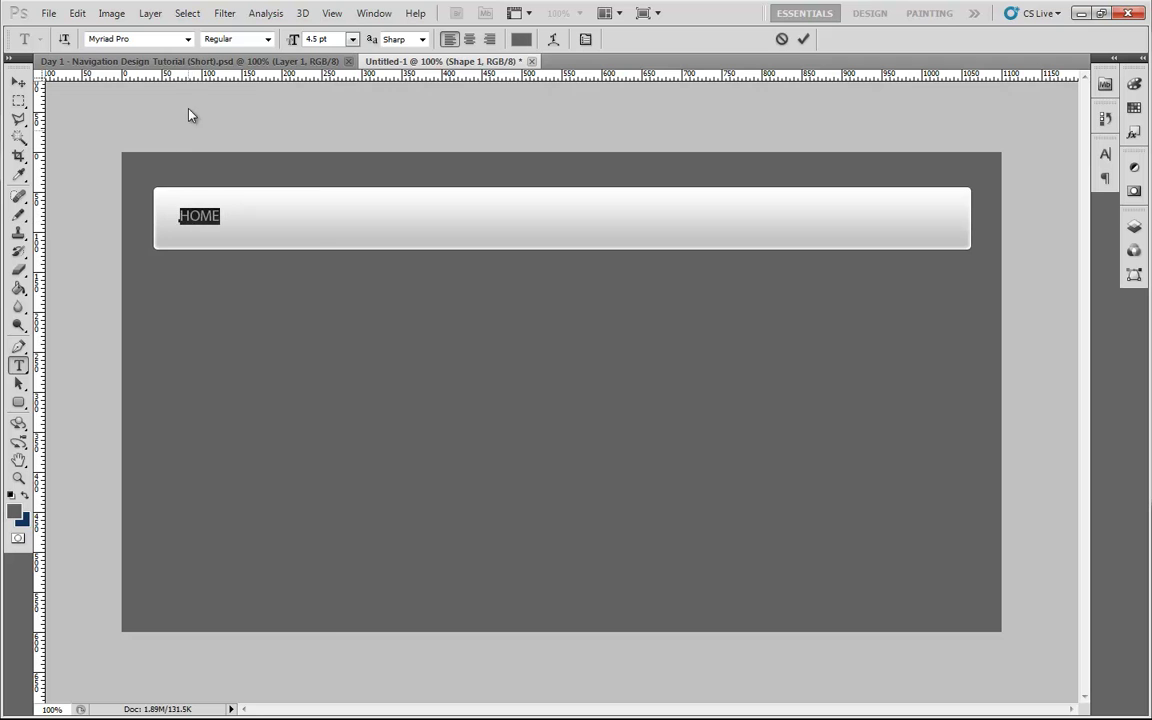
left_click(170, 40)
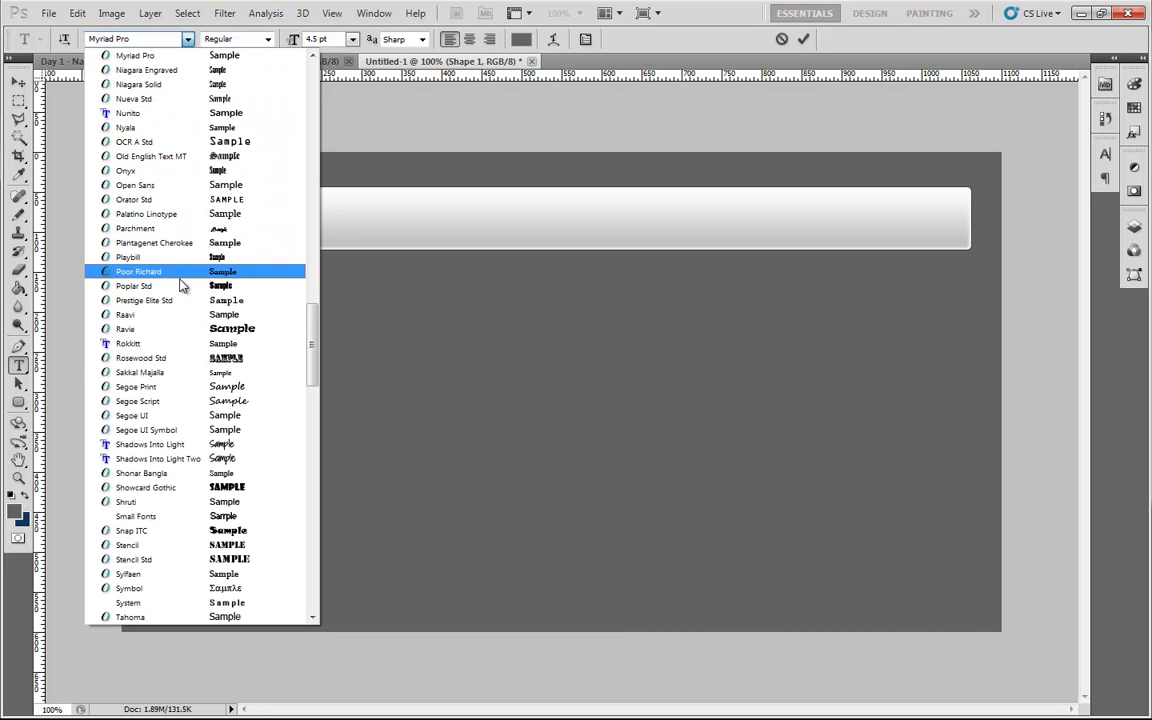
left_click(188, 42)
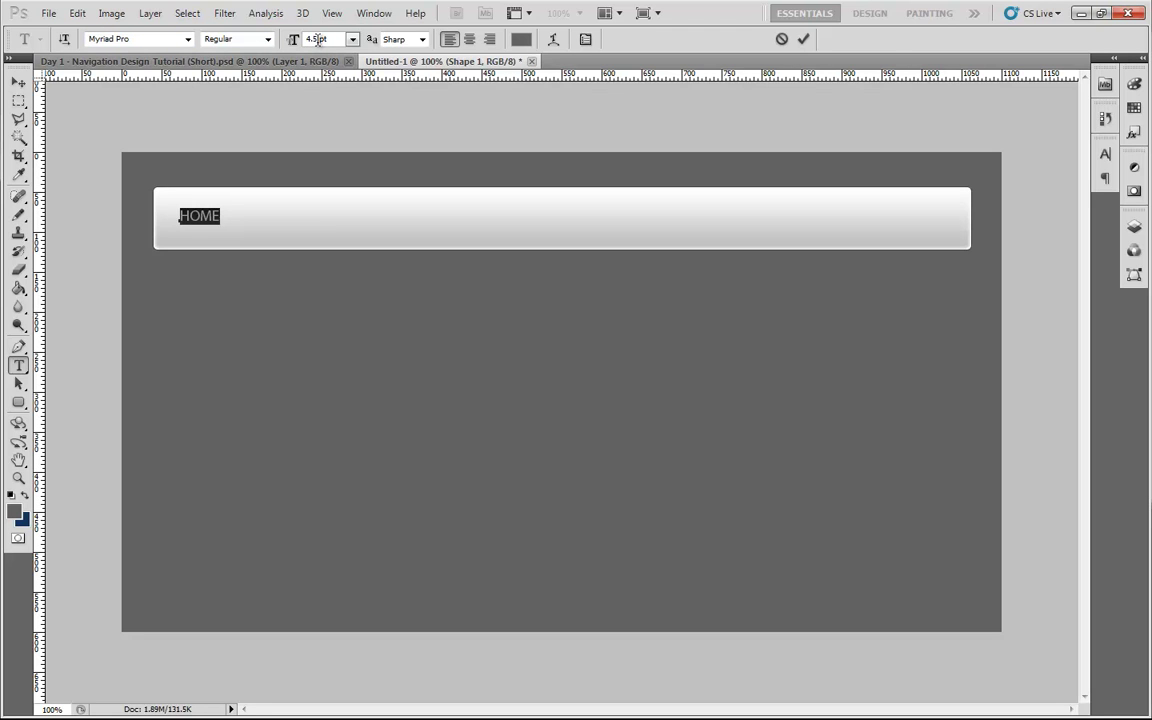
left_click(221, 217)
- Select the HOME text layer and move it slightly down and left, nudging it to sit vertically centered near the bar's left end
left_click(20, 84)
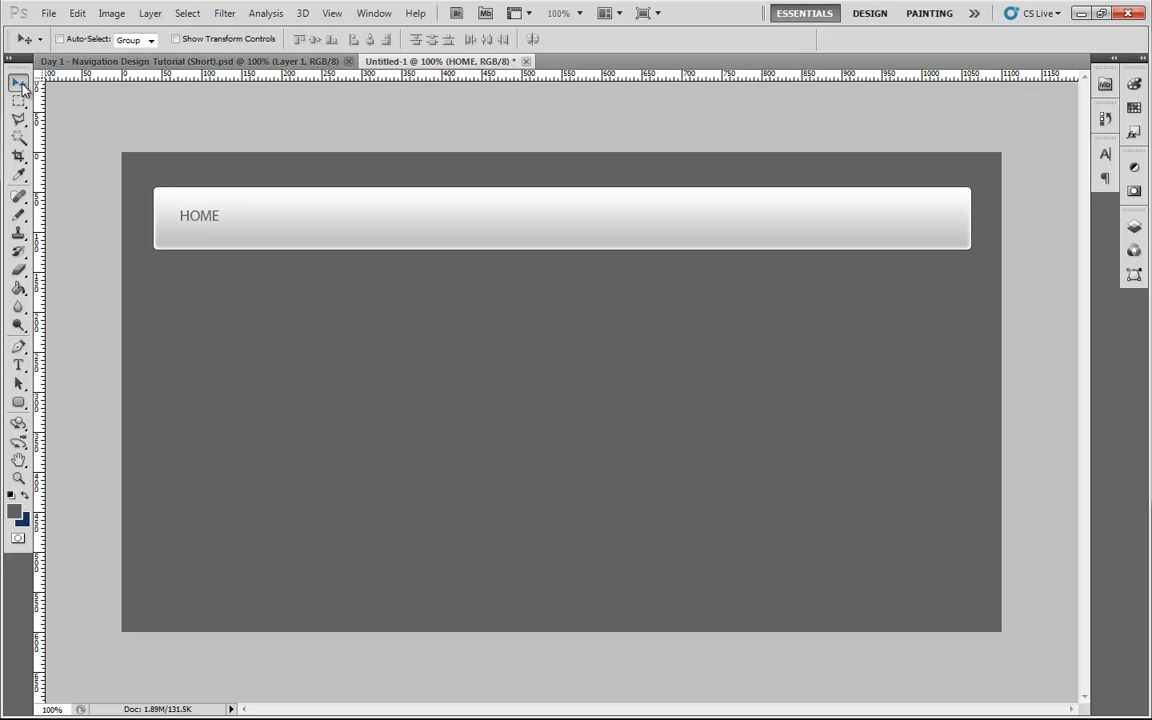
right_click(196, 219)
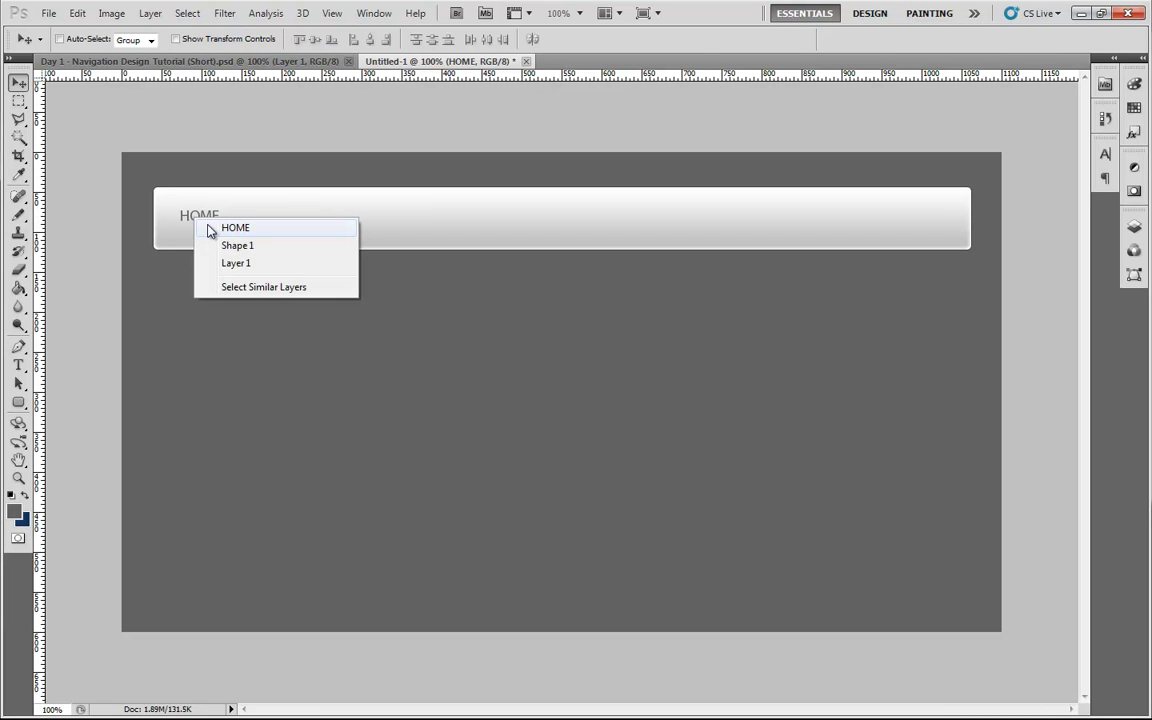
left_click(235, 228)
mouse_move(192, 218)
left_mouse_down()
mouse_move(218, 226)
mouse_move(189, 220)
left_mouse_up()
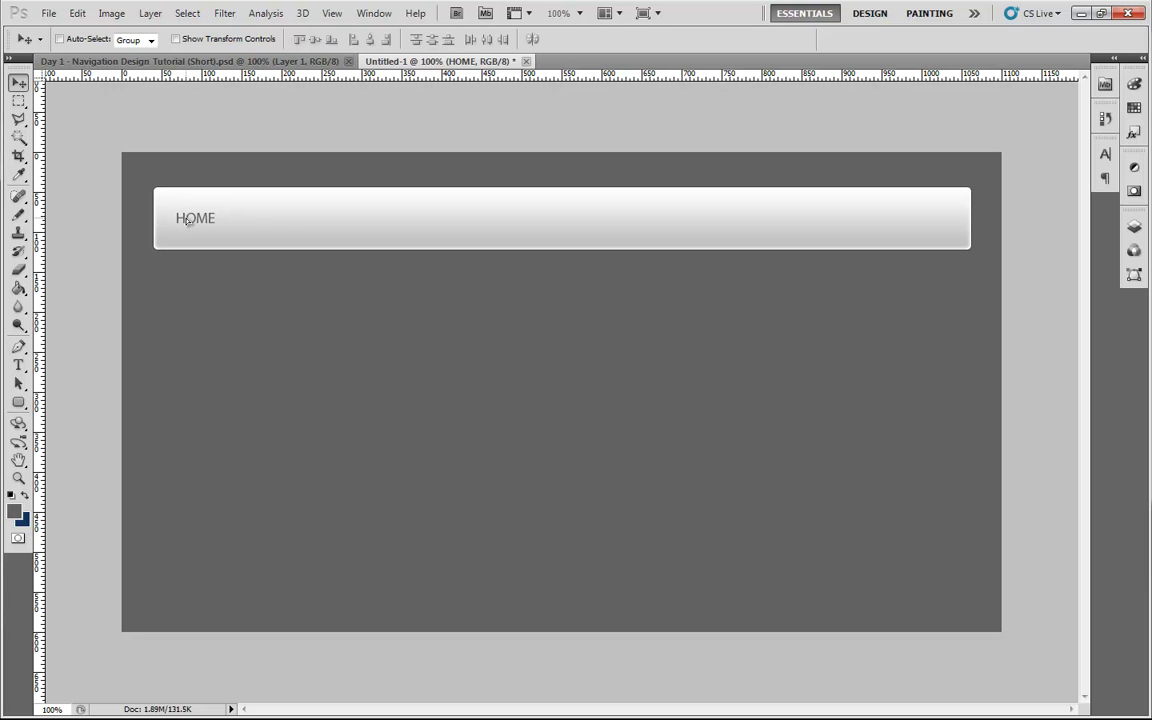
key("Up")
key("Up")
key("Down")
key("Down")
key("Down")
key("Right")
key("Right")
key("Right")
key("Right")
key("Right")
key("Right")
key("Right")
key("Right")
key("Right")
key("Right")
key("Right")
key("Right")
key("Right")
key("Right")
key("Right")
key("Right")
key("Right")
key("Right")
key("Right")
key("Right")
key("Up")
key("Up")
key("Up")
key("Up")
key("Up")
key("Up")
key("Up")
key("Up")
key("Up")
key("Up")
key("Up")
key("Up")
key("Up")
key("Up")
key("Up")
key("Up")
key("Left")
key("Left")
key("Left")
key("Left")
key("Left")
key("Left")
key("Left")
key("Left")
key("Left")
key("Left")
key("Left")
key("Down")
key("Down")
key("Down")
key("Down")
key("Down")
key("Down")
key("Down")
key("Down")
key("Down")
key("Down")
key("Down")
key("Down")
key("Down")
key("Down")
key("Down")
key("Down")
key("Left")
key("Left")
key("Left")
key("Left")
key("Left")
key("Left")
key("Left")
key("Left")
key("Left")
key("Left")
key("Left")
key("Left")
key("Left")
key("Left")
key("Left")
key("Left")
key("Left")
key("Left")
key("Left")
key("Down")
- Try the Bold font style on the HOME text and return it to Regular
left_click(18, 365)
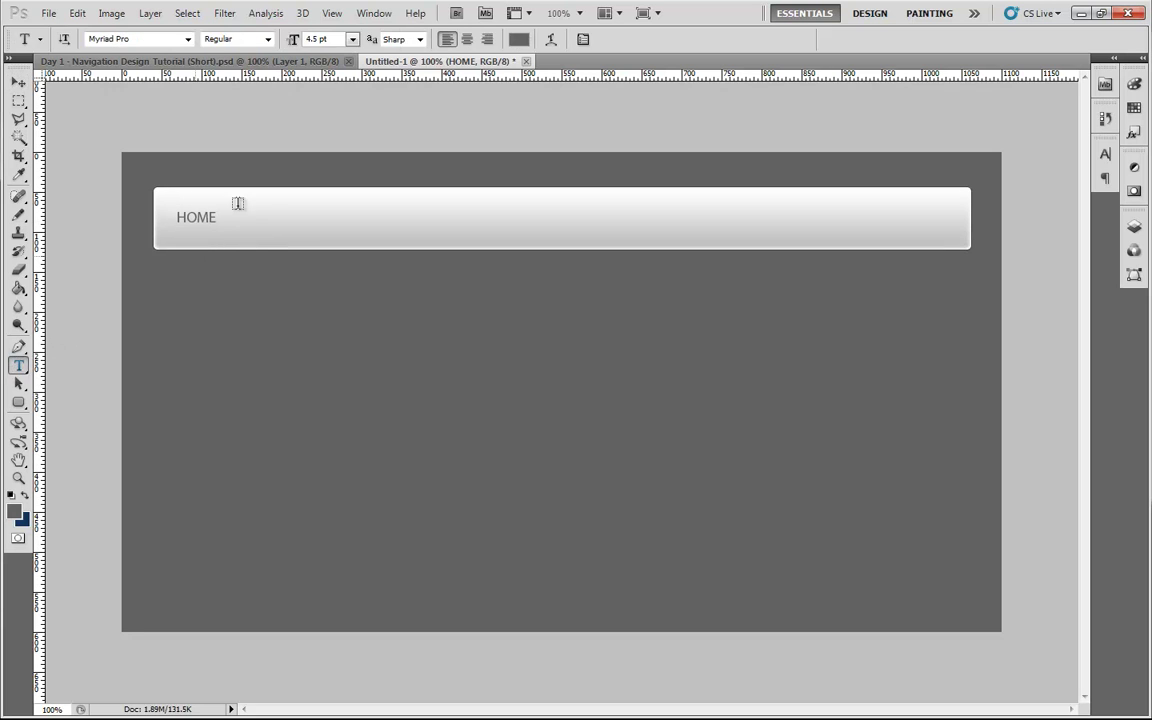
left_click_drag(178, 217, 242, 216)
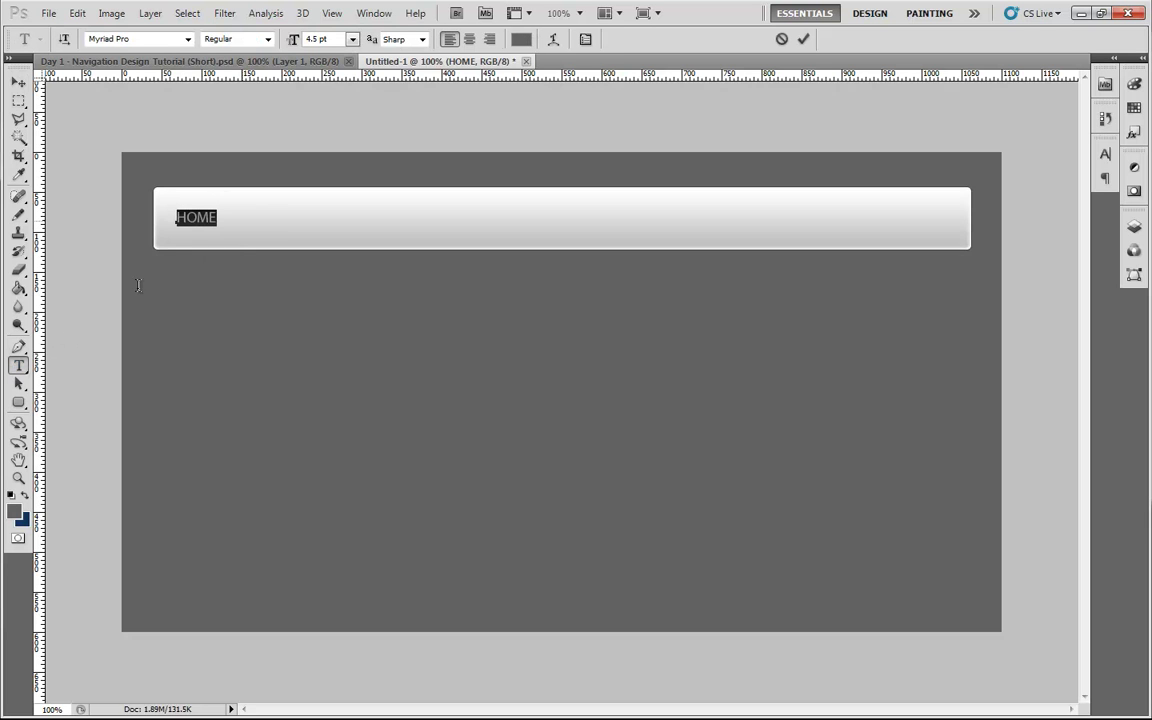
left_click(268, 39)
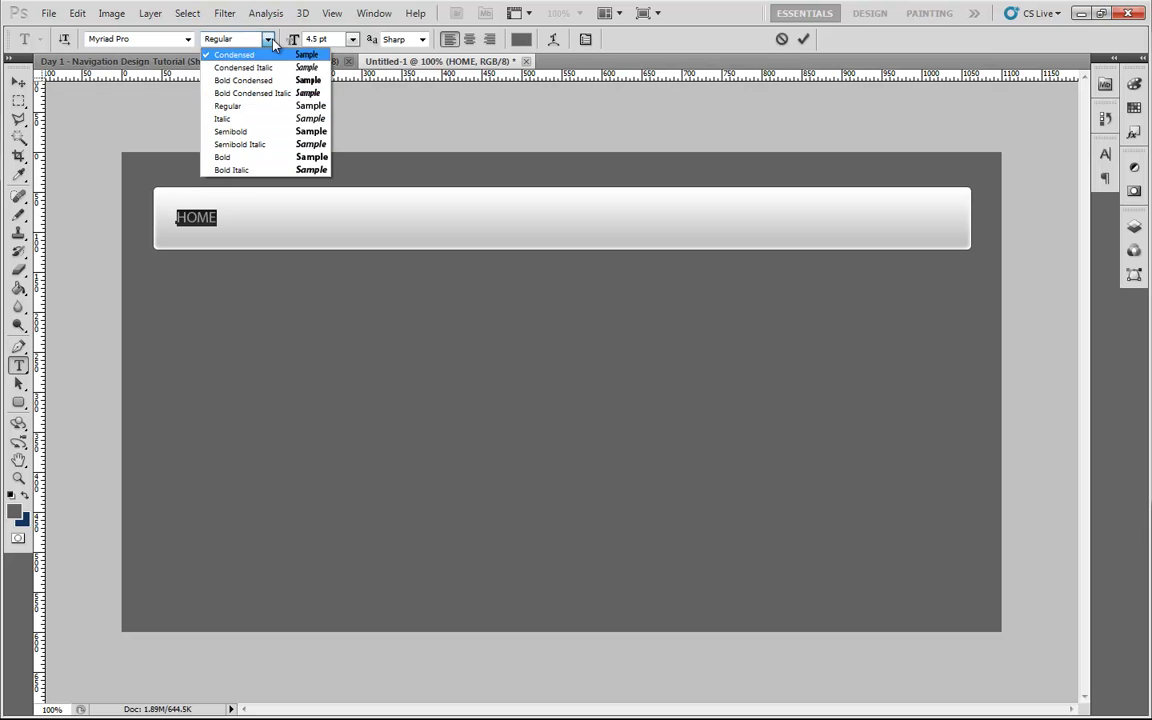
left_click(253, 157)
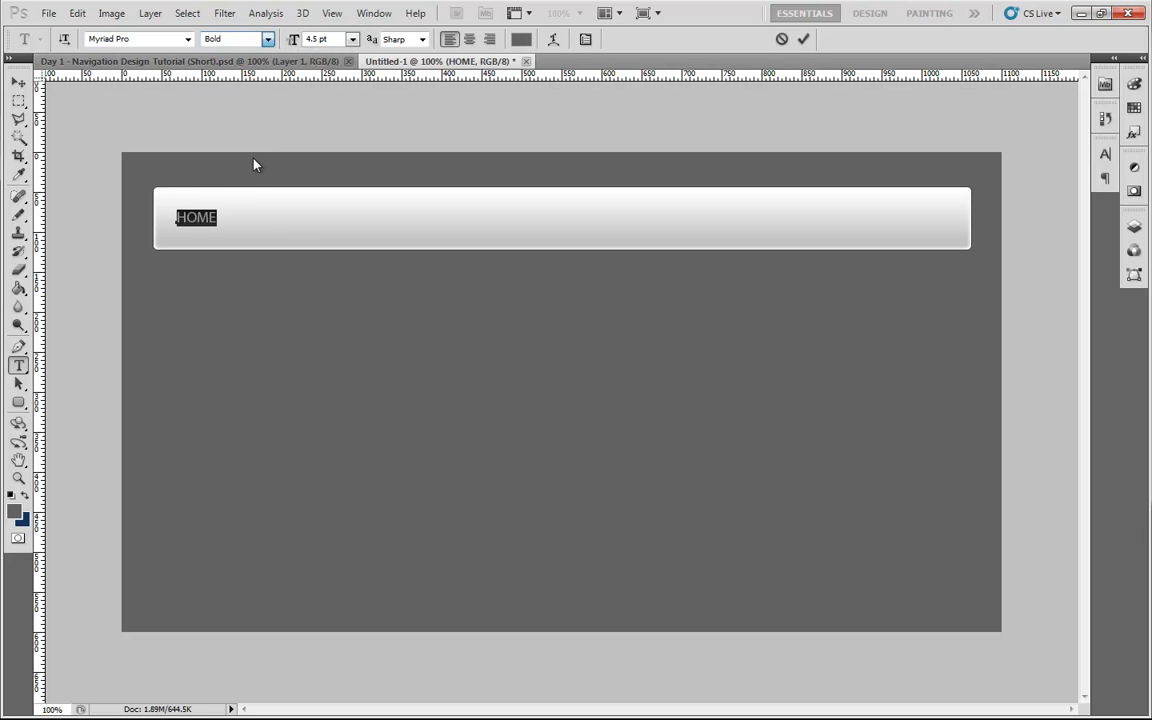
left_click(268, 39)
left_click(245, 106)
left_click(18, 84)
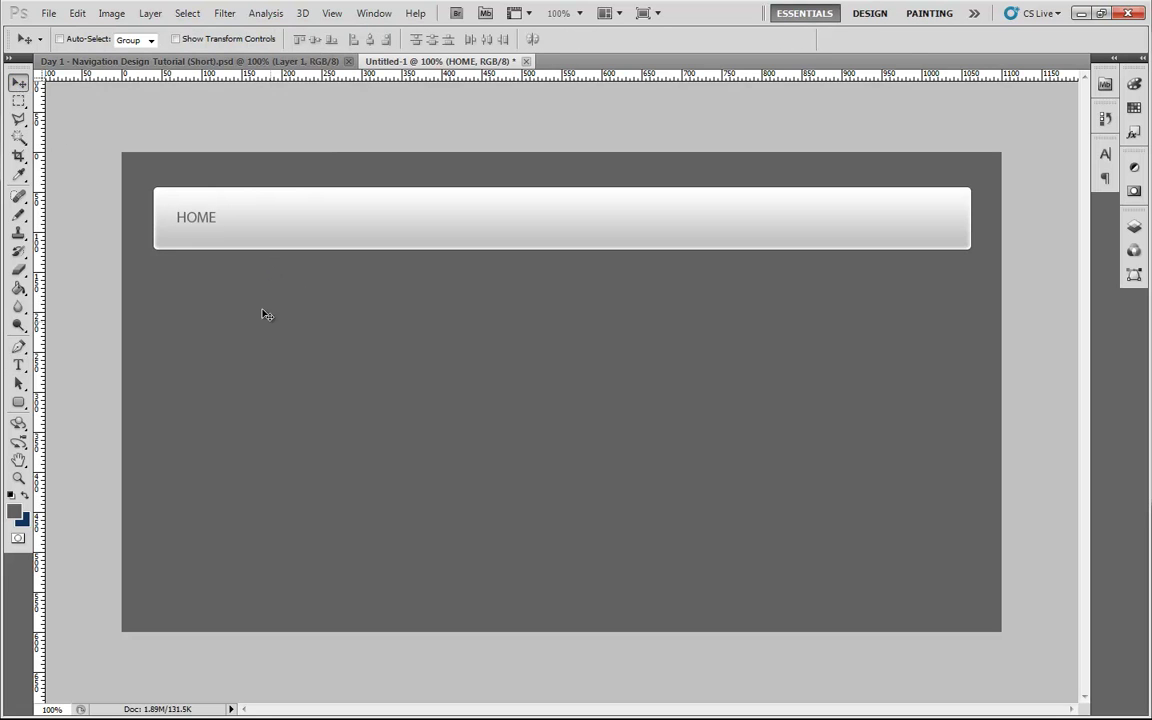
- Extend the HOME text line with a gap of spaces followed by WEB HOSTING
left_click(19, 364)
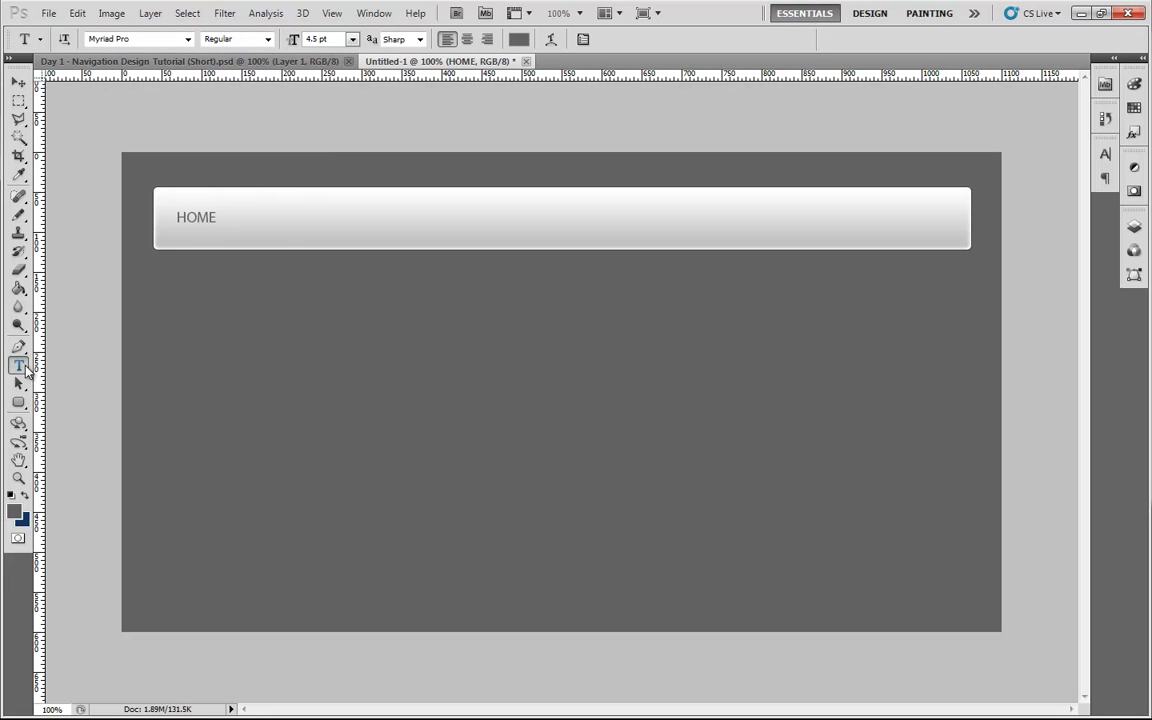
left_click(213, 217)
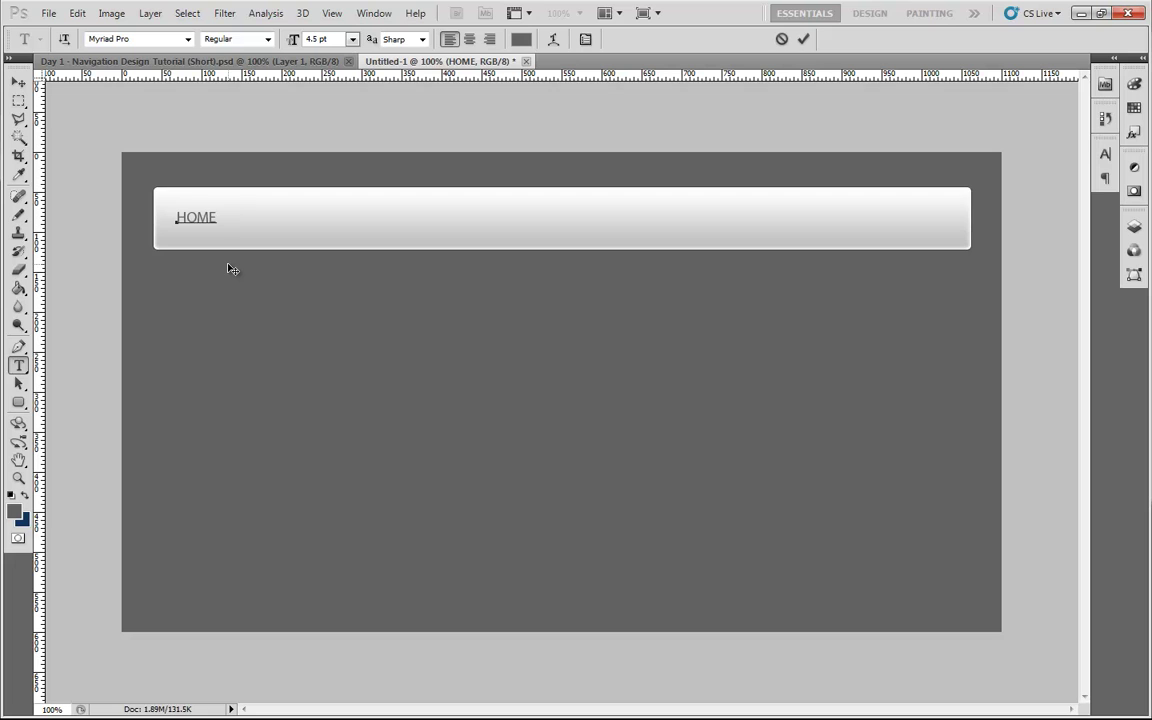
type("WEB HOSTING")
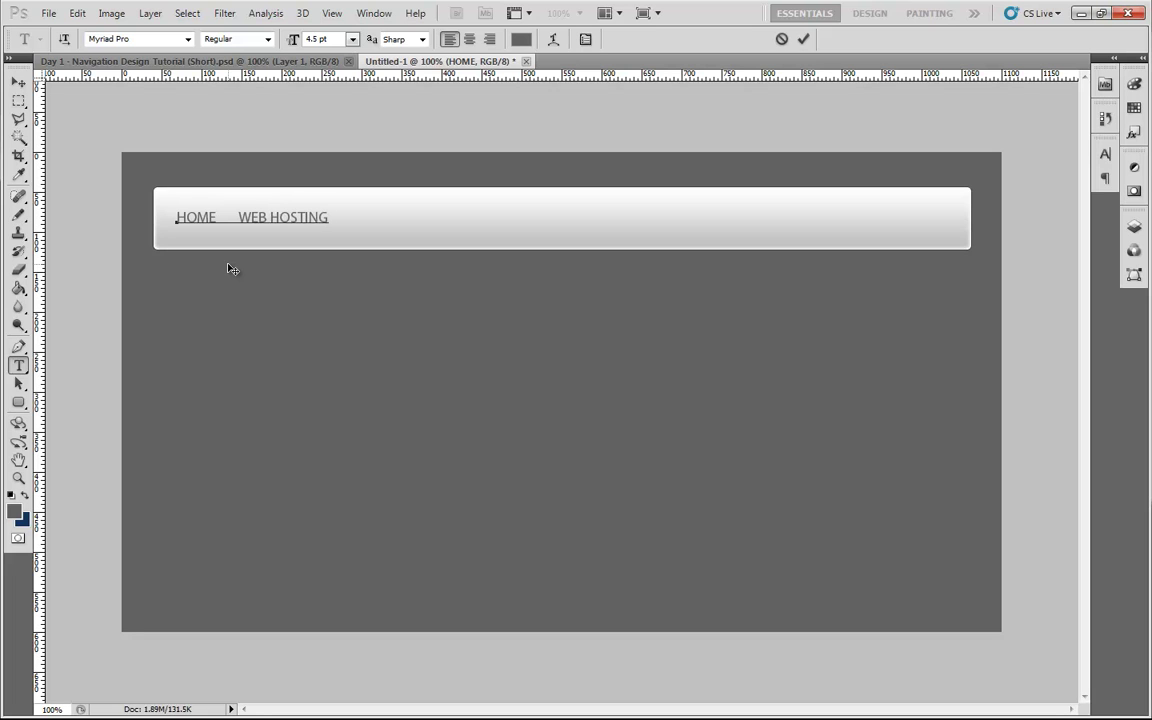
- Copy the gap between HOME and WEB HOSTING to the end of the line and add WEB DESIGN after it
left_click_drag(240, 216, 219, 218)
key("ctrl+c")
left_click(329, 218)
key("ctrl+v")
type("WEB DESIGN")
left_click(19, 82)
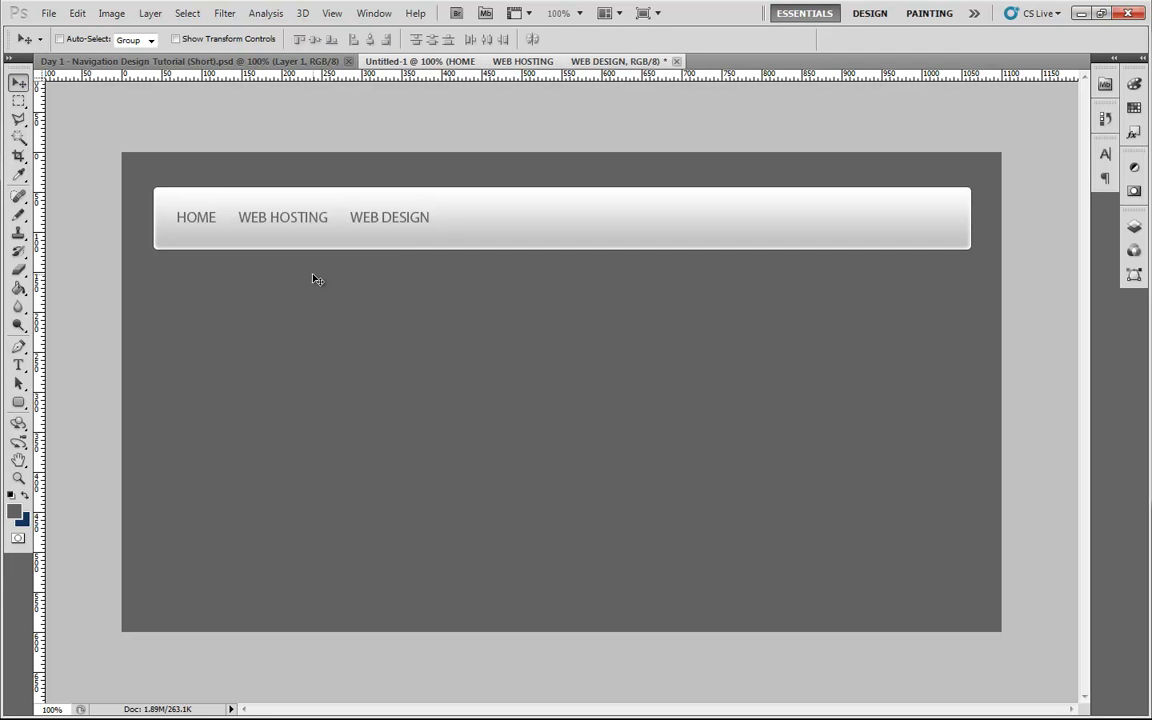